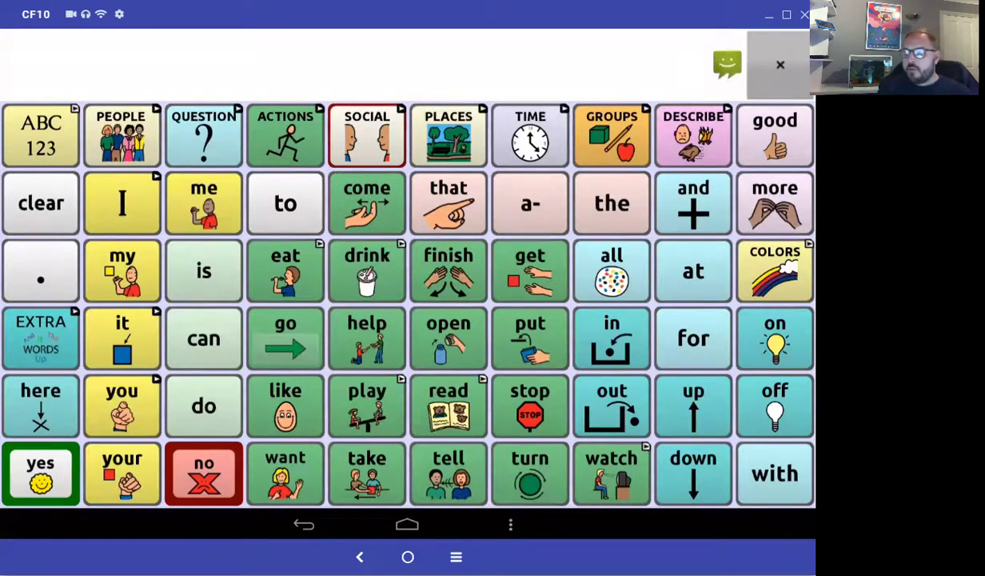
- Go to Groups > DRINKS and switch TouchChat into Edit Mode from the ⋮ menu
left_click(611, 136)
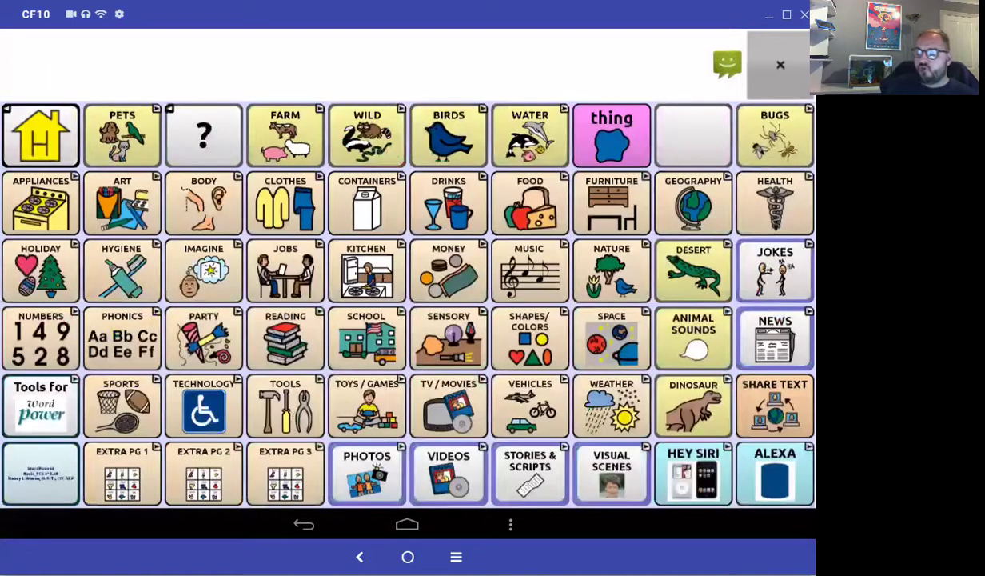
left_click(449, 204)
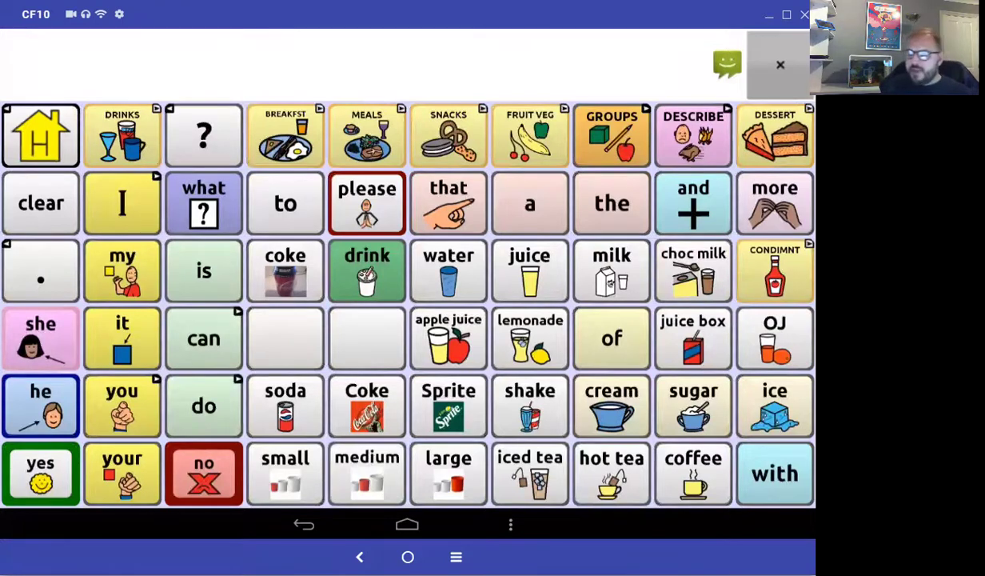
left_click(510, 523)
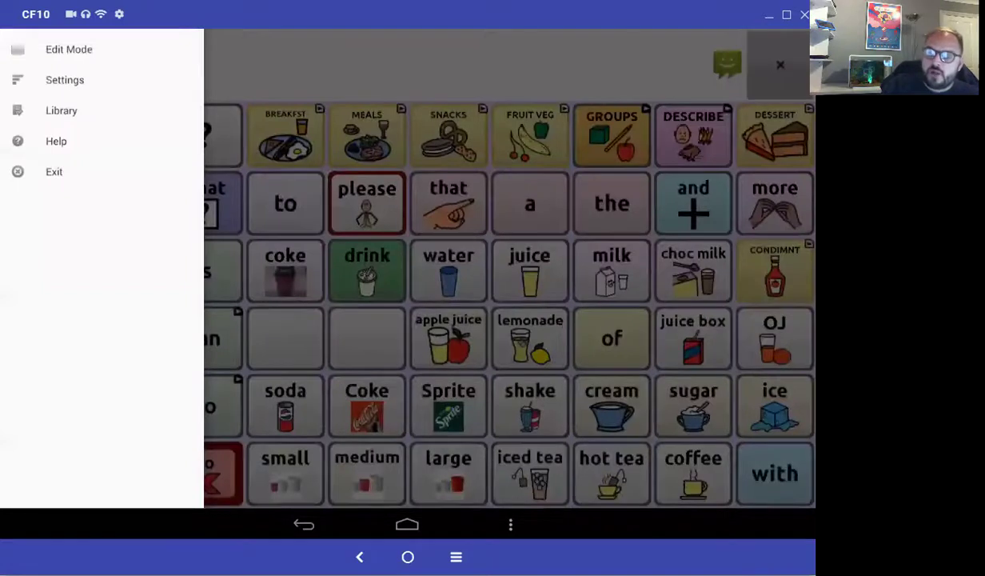
left_click(69, 48)
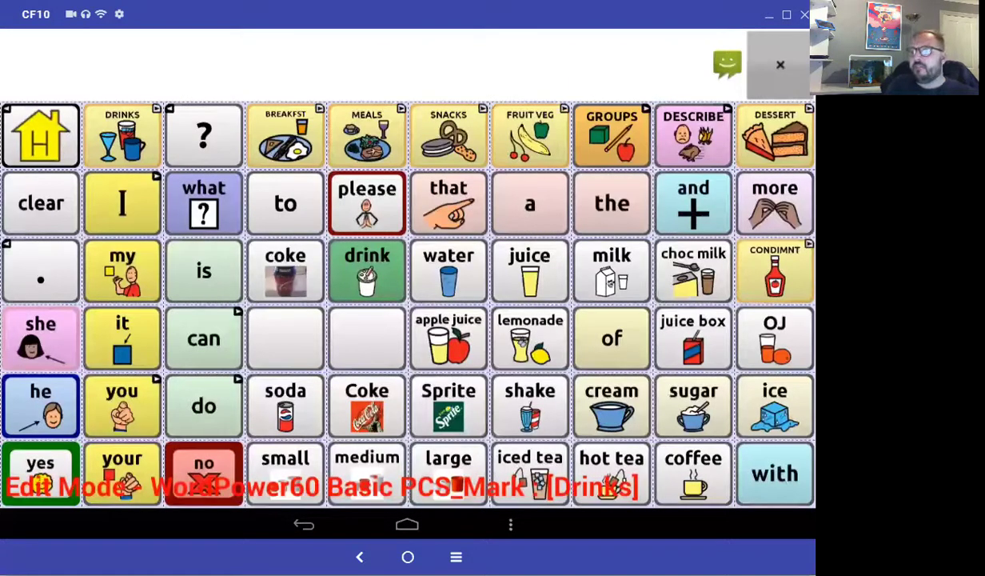
- Open the Pages list and reveal its New page / New from template options
left_click(510, 523)
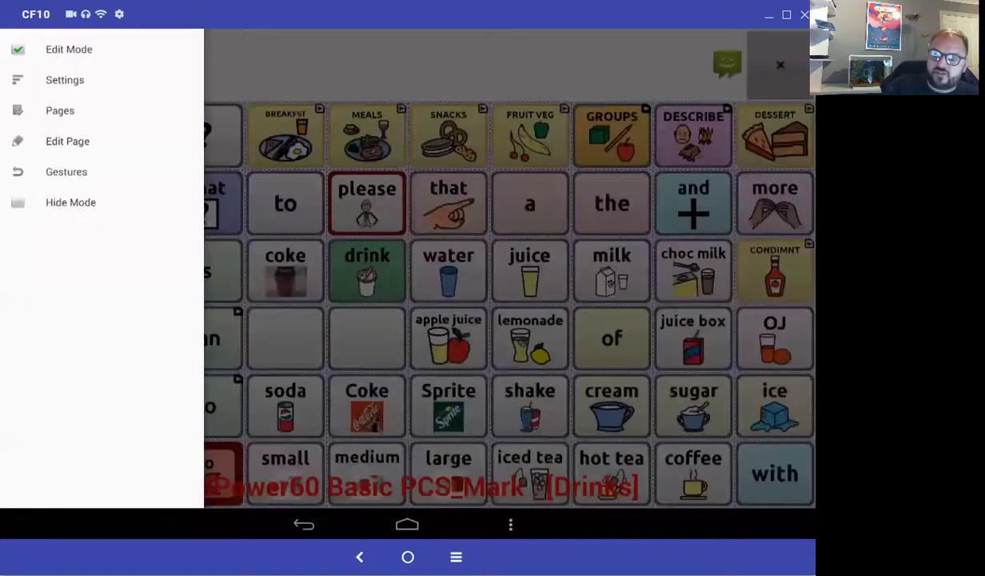
left_click(60, 111)
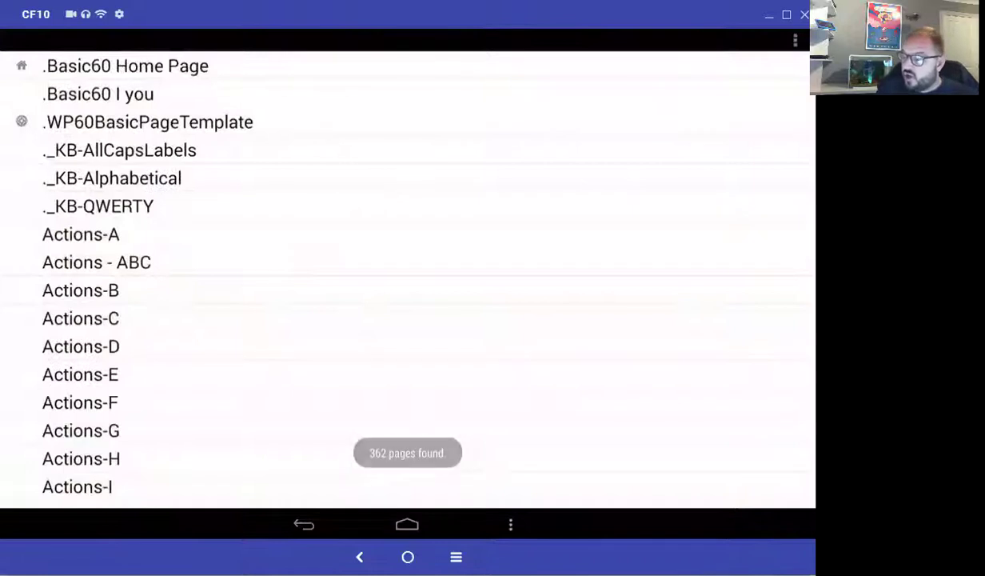
left_click(510, 524)
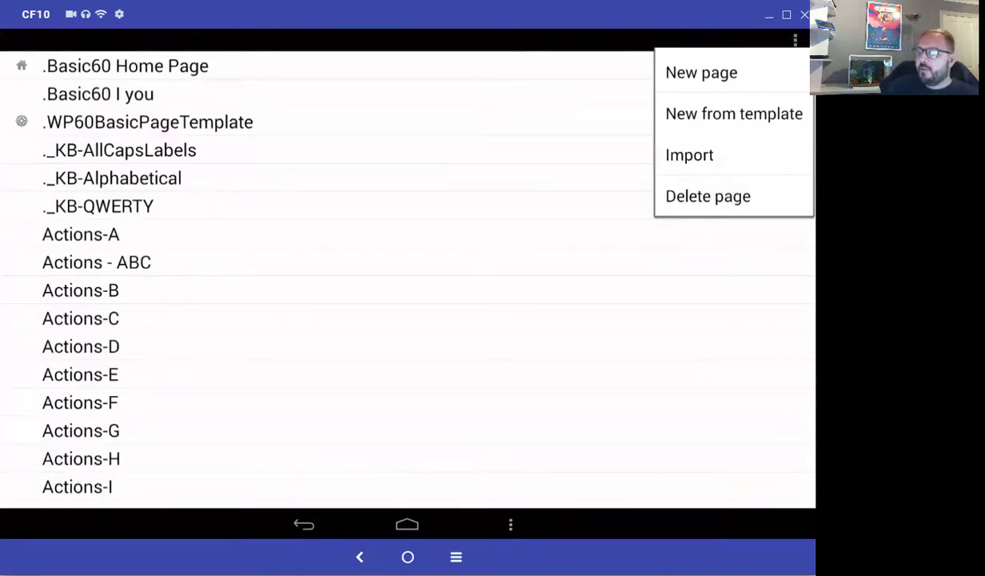
- Create and save a page named 'mark street' from the template, then copy a blank button
left_click(733, 113)
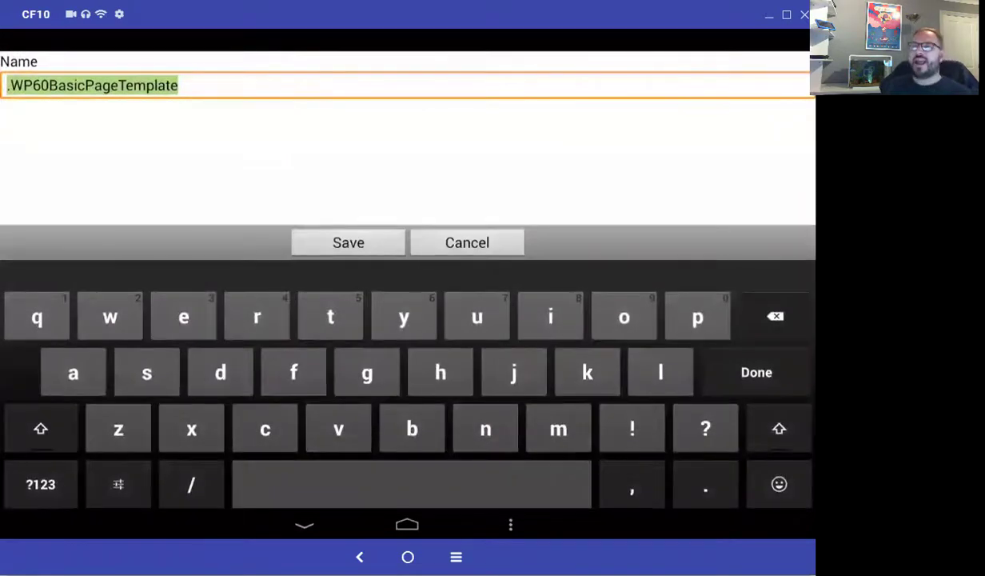
type("mar")
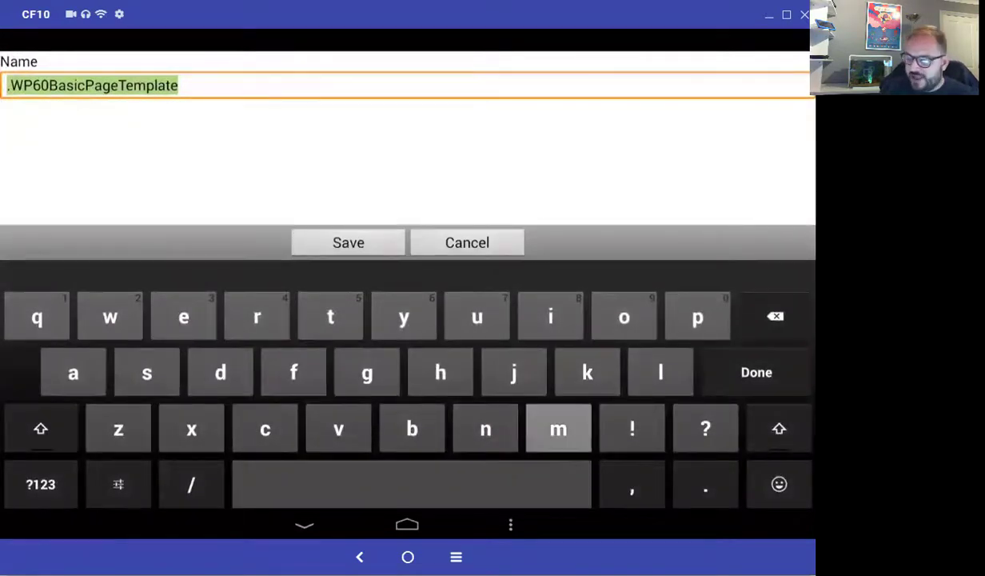
type("k")
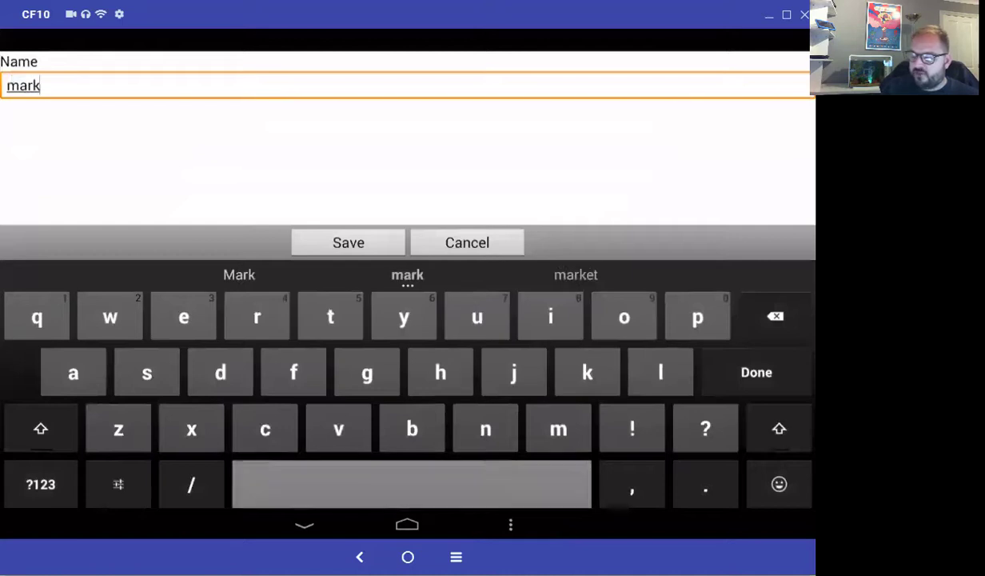
type(" street")
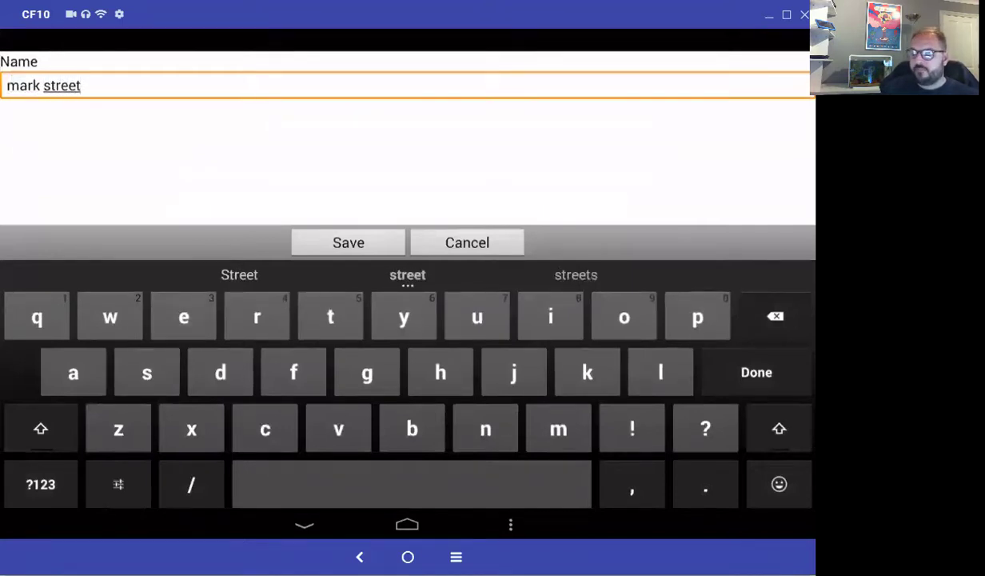
left_click(347, 243)
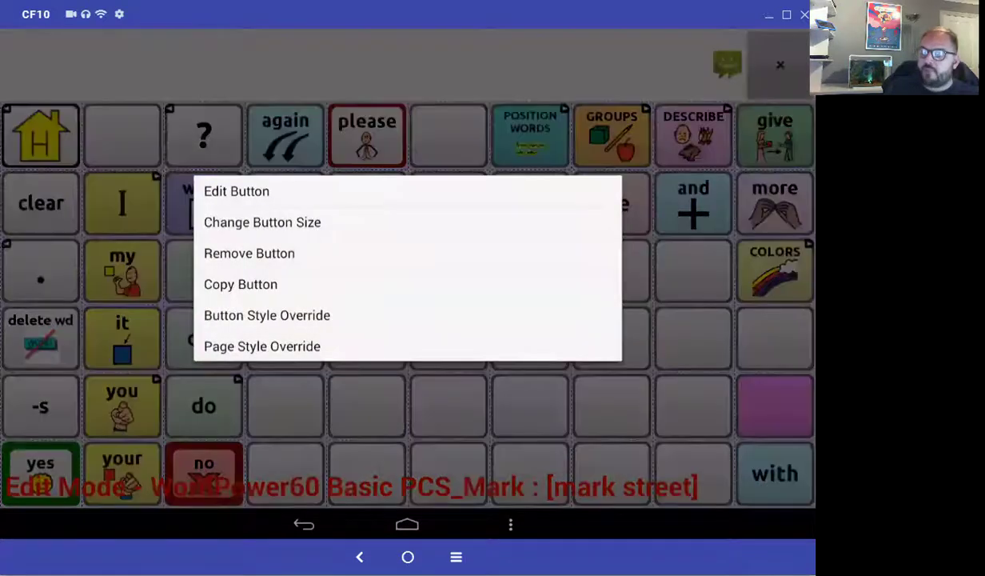
left_click(241, 283)
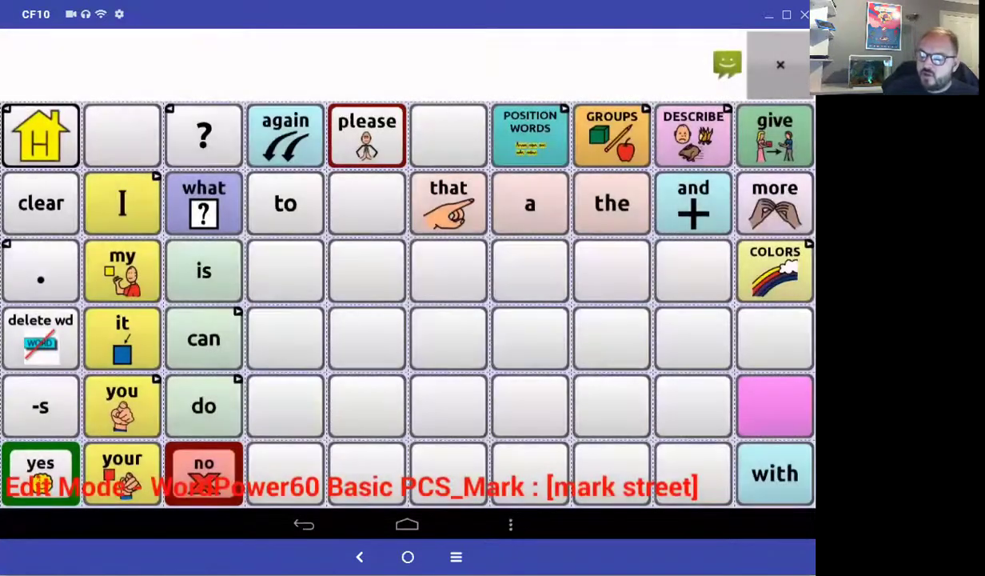
- Paste the blank button over is, can, do and what, leaving those cells empty
left_click(123, 134)
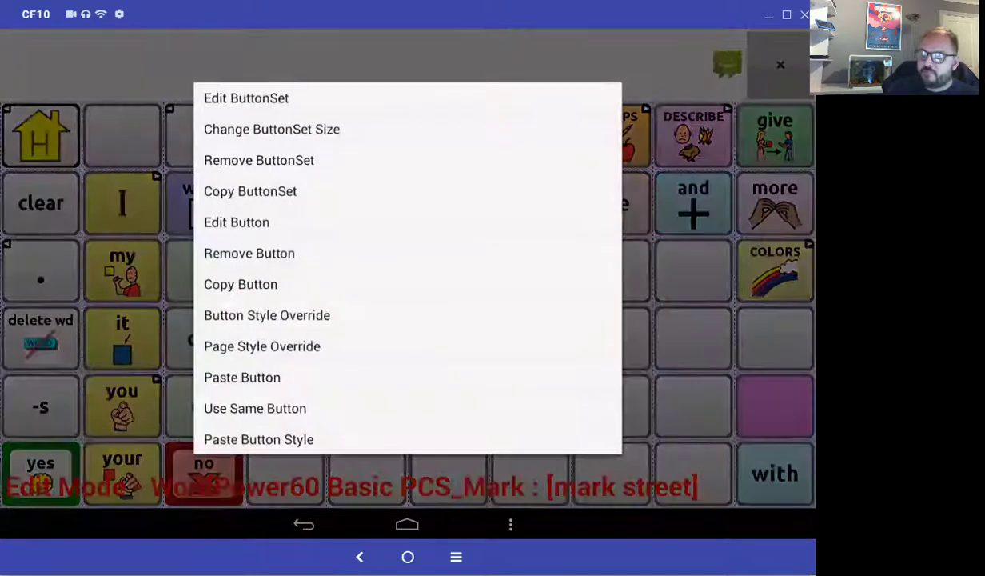
left_click(242, 376)
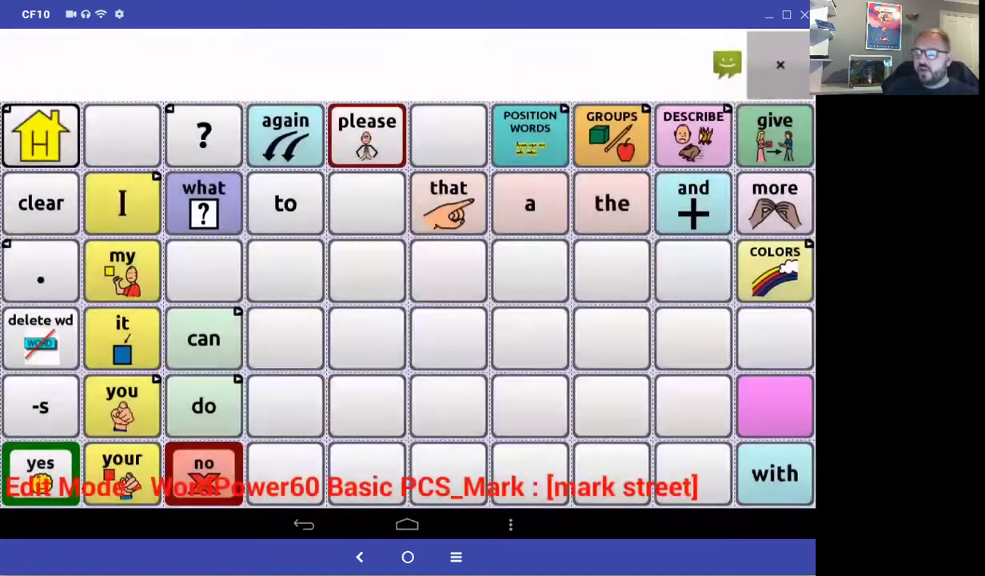
left_click(122, 134)
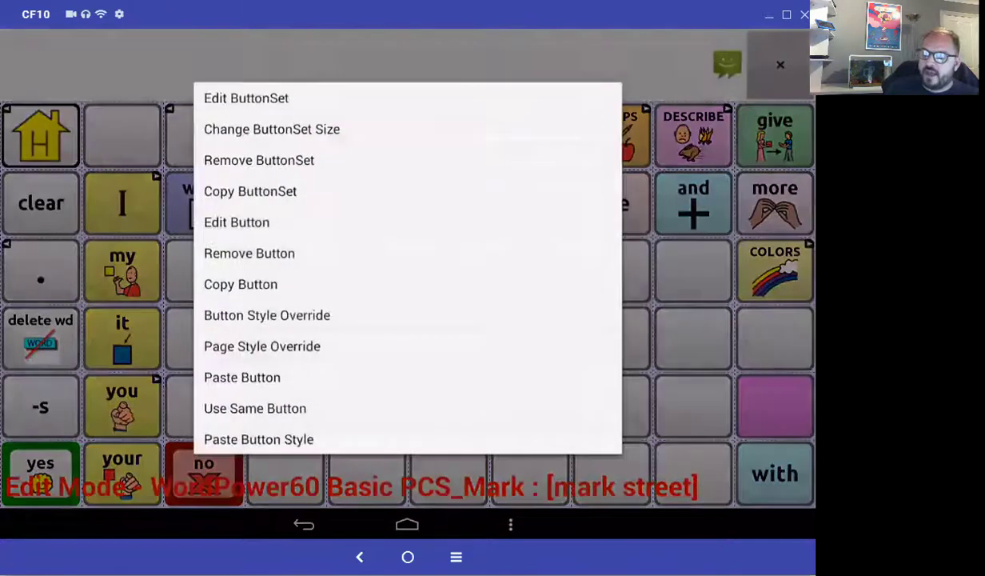
left_click(241, 377)
left_click(392, 376)
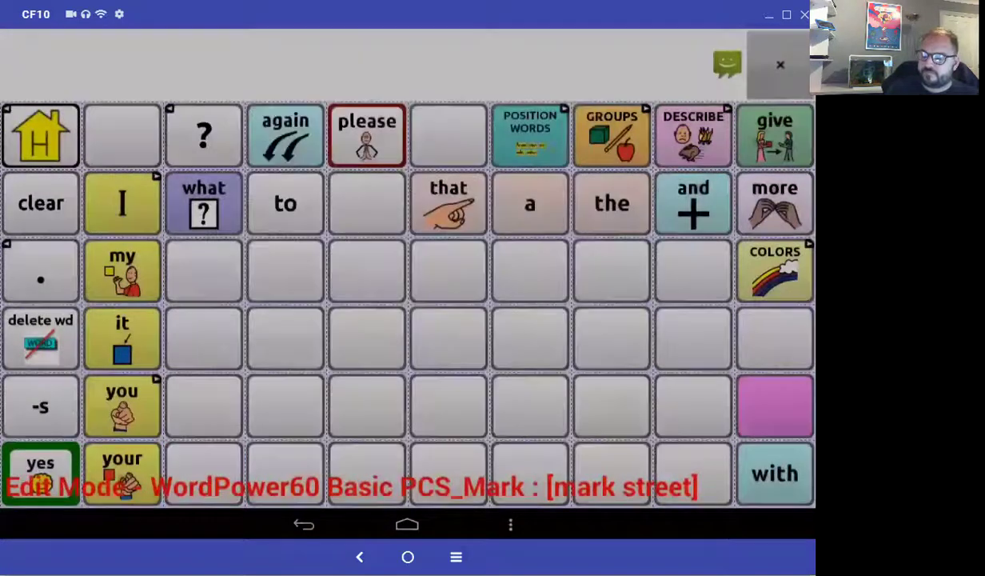
left_click(203, 203)
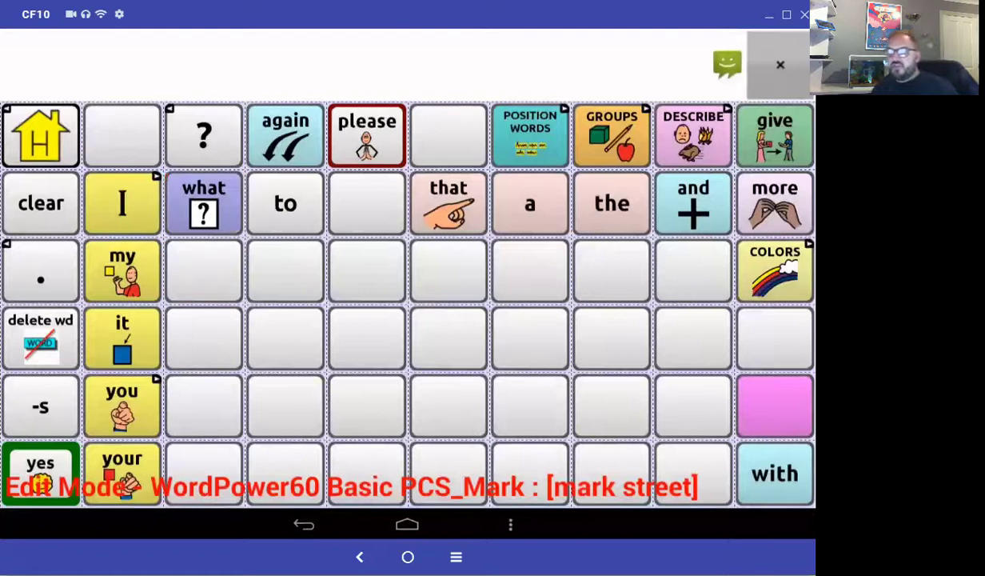
left_click(204, 203)
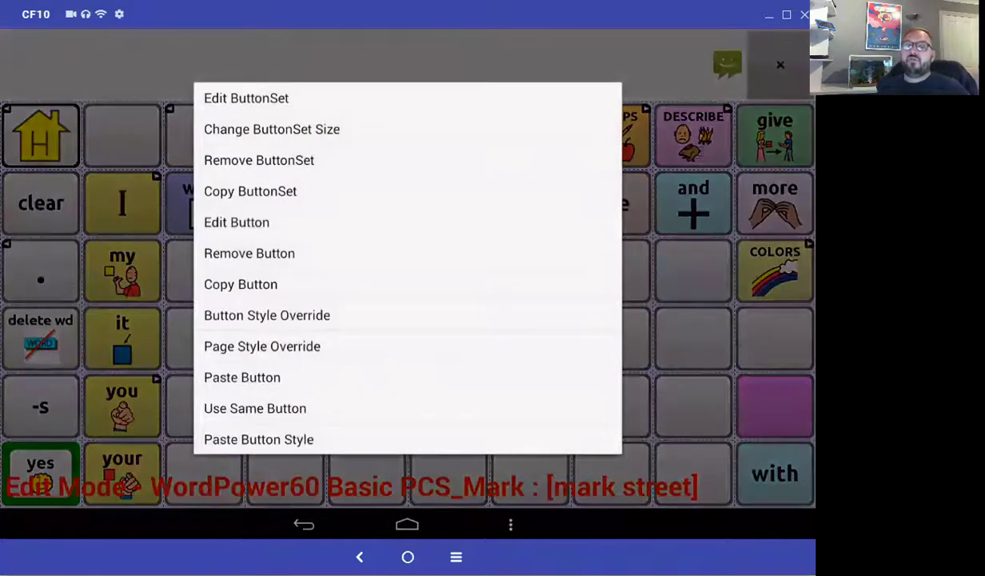
left_click(391, 376)
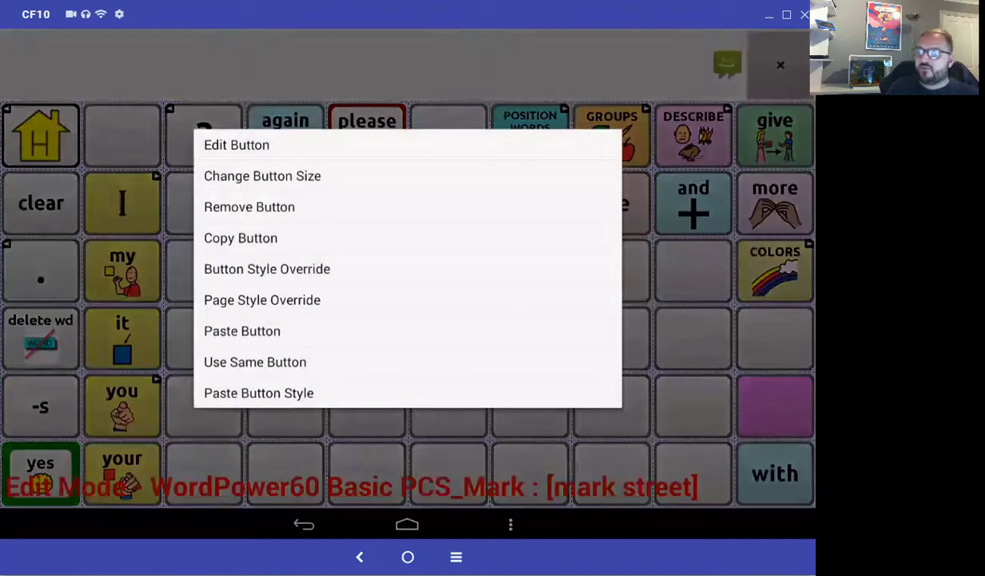
left_click(407, 144)
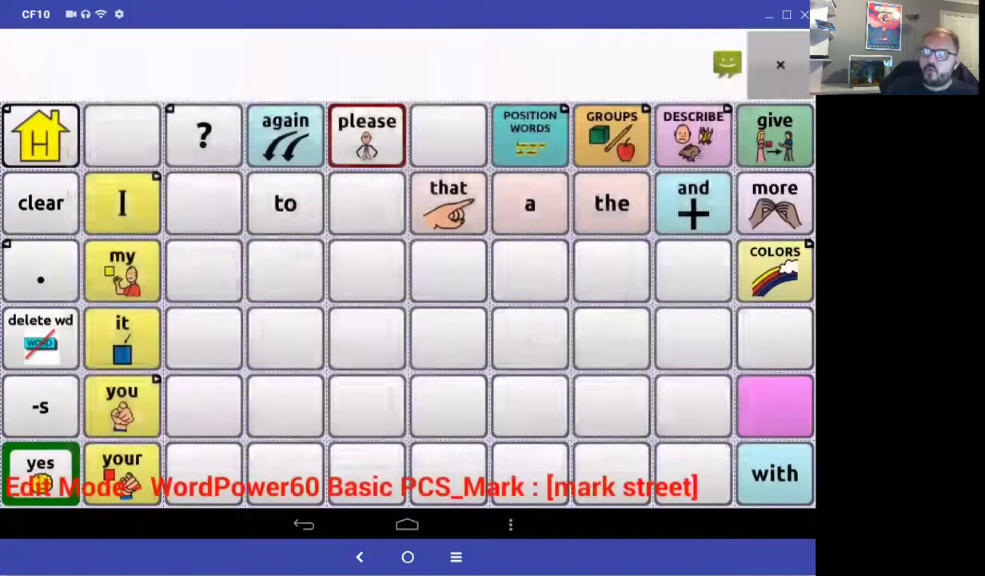
left_click(583, 300)
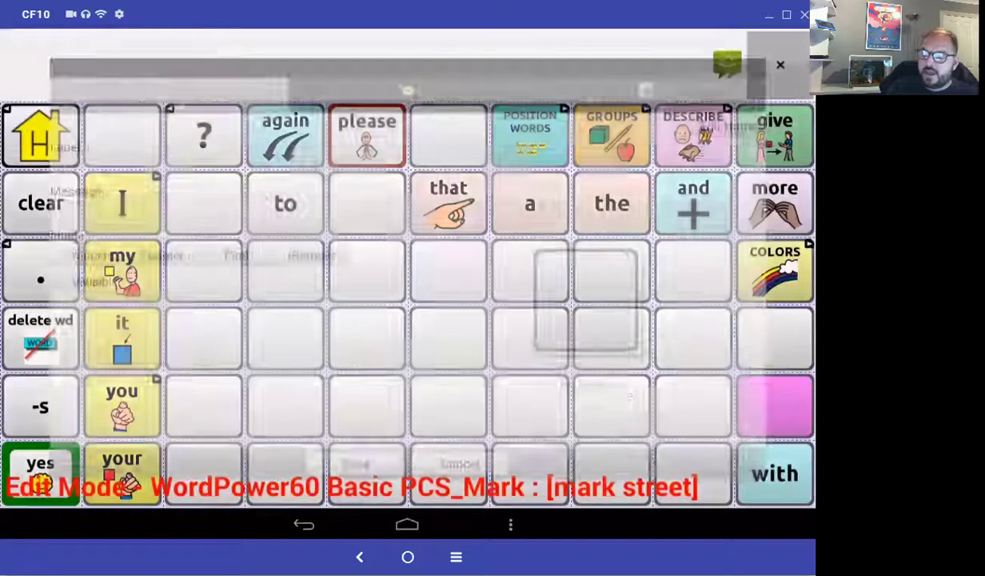
- Add an 'apple' button with the red PCS apple symbol in the third row
type("apple")
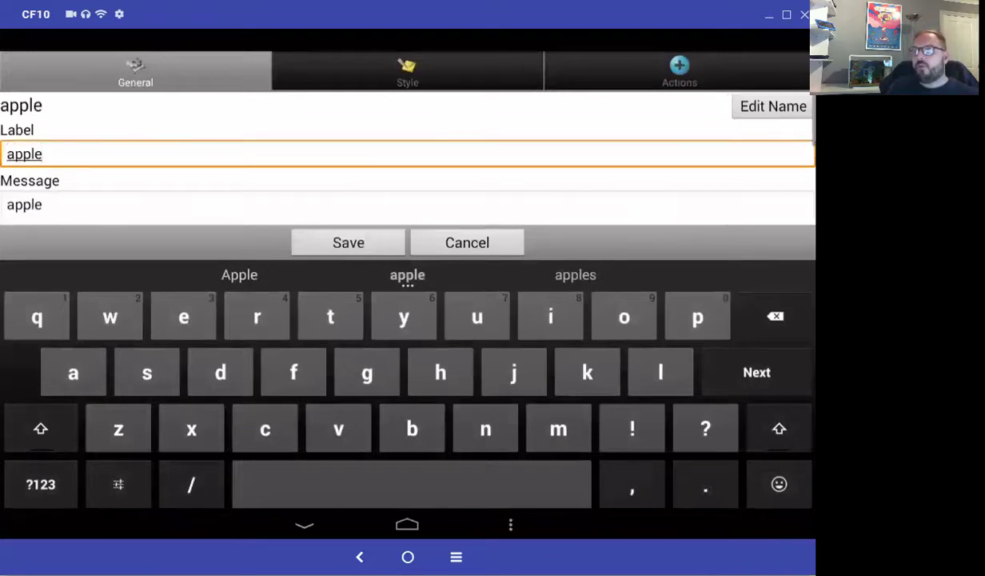
left_click(304, 524)
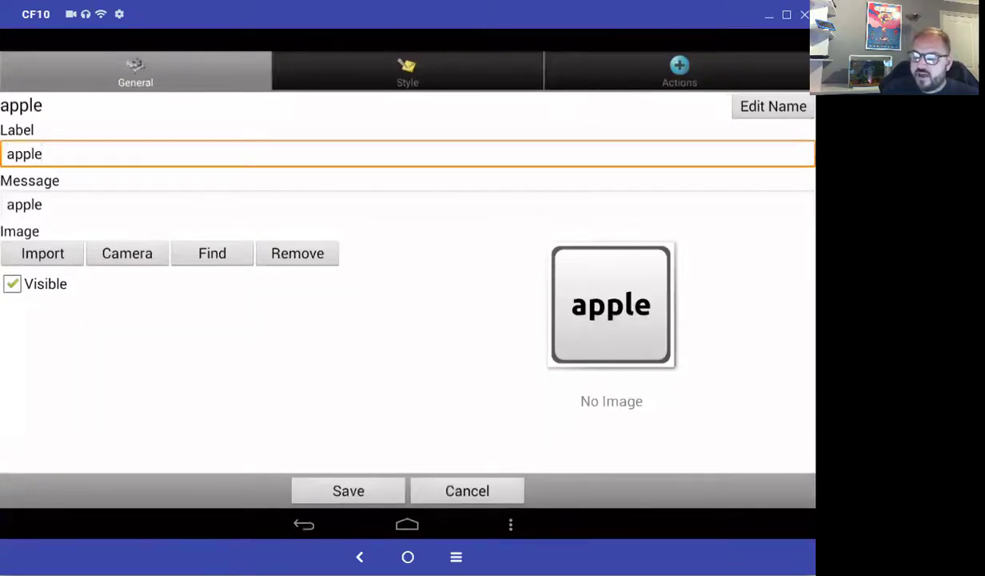
left_click(212, 253)
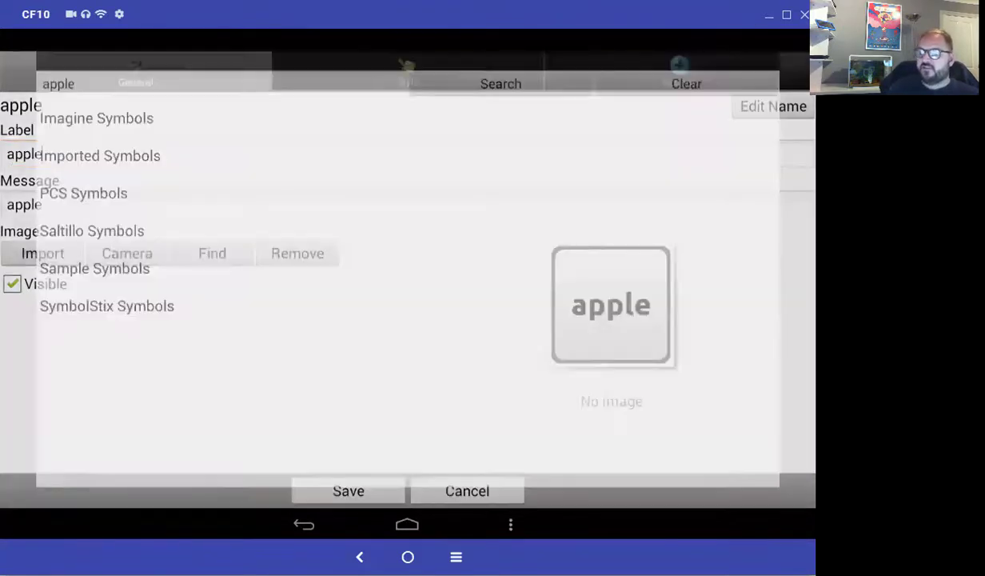
left_click(509, 67)
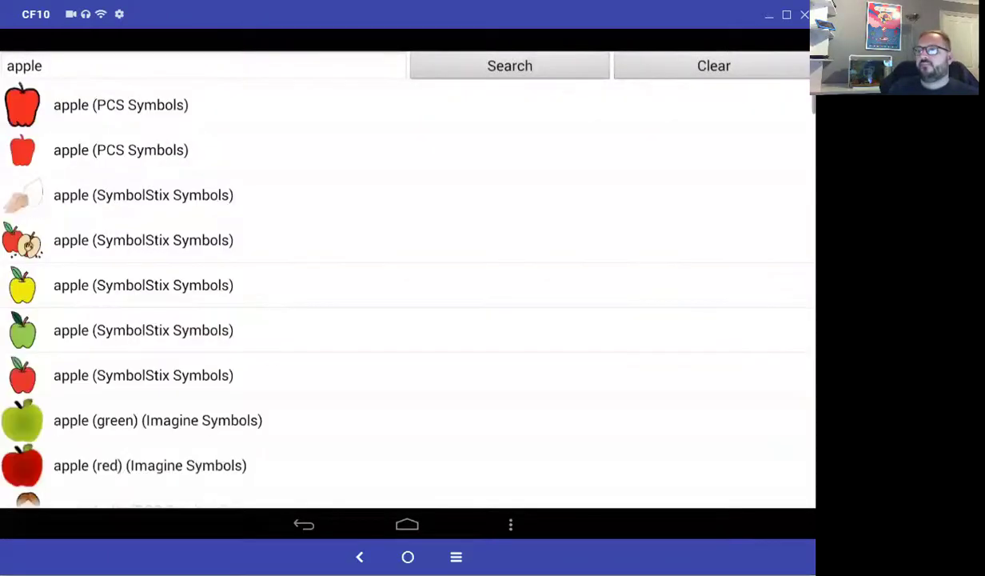
left_click(121, 105)
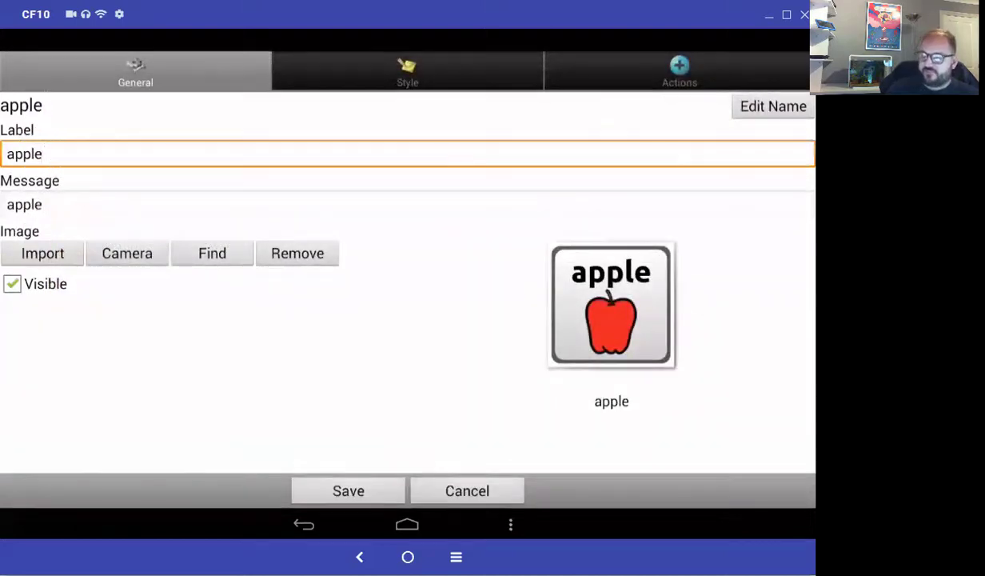
left_click(348, 490)
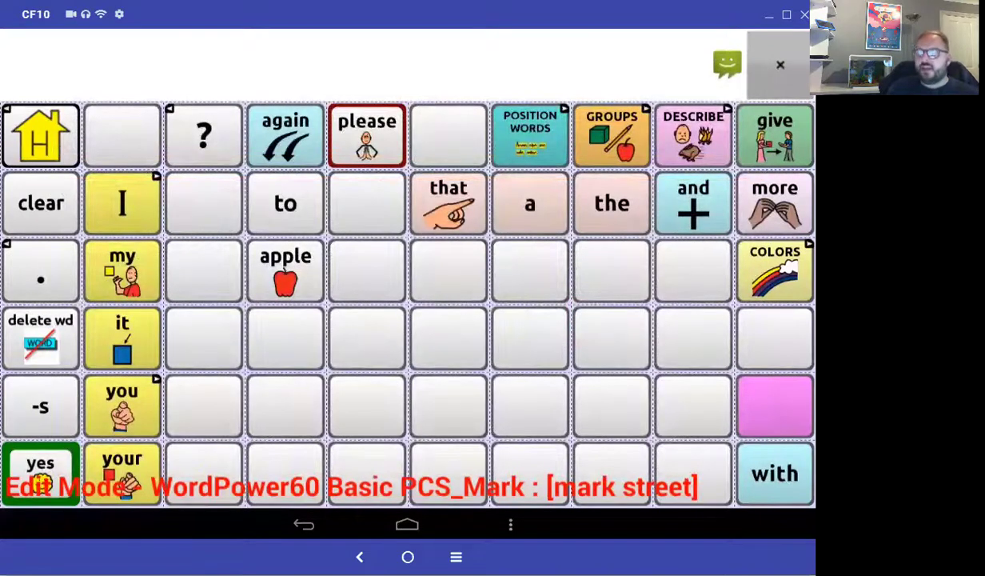
- Leave Edit Mode, return Home, open the Groups page, and turn Edit Mode back on
left_click(510, 523)
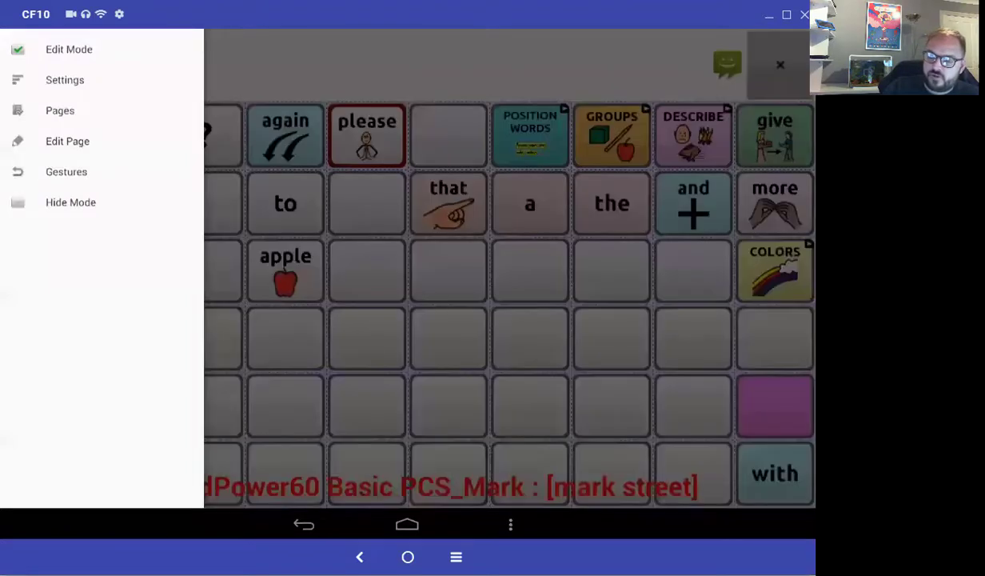
left_click(69, 49)
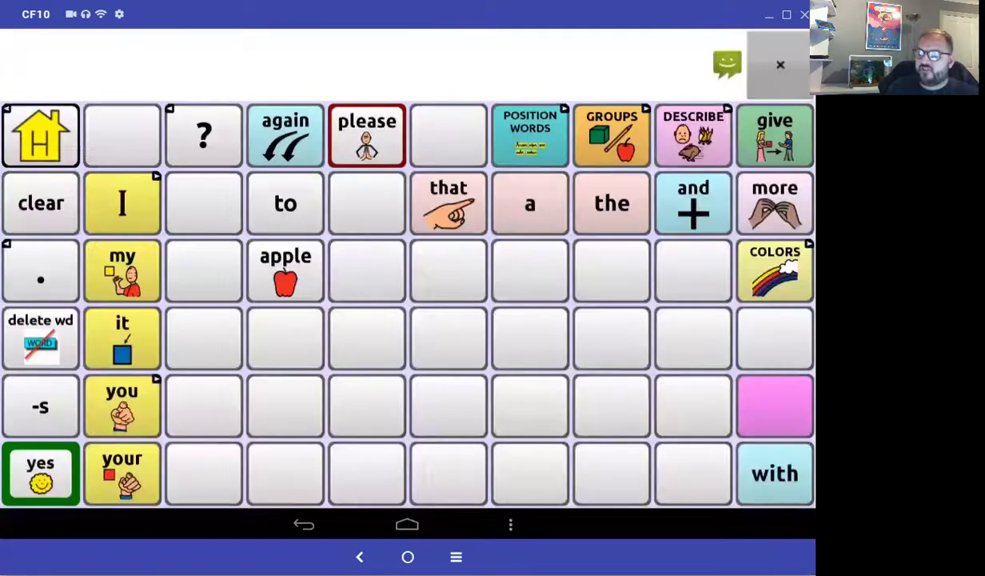
left_click(40, 134)
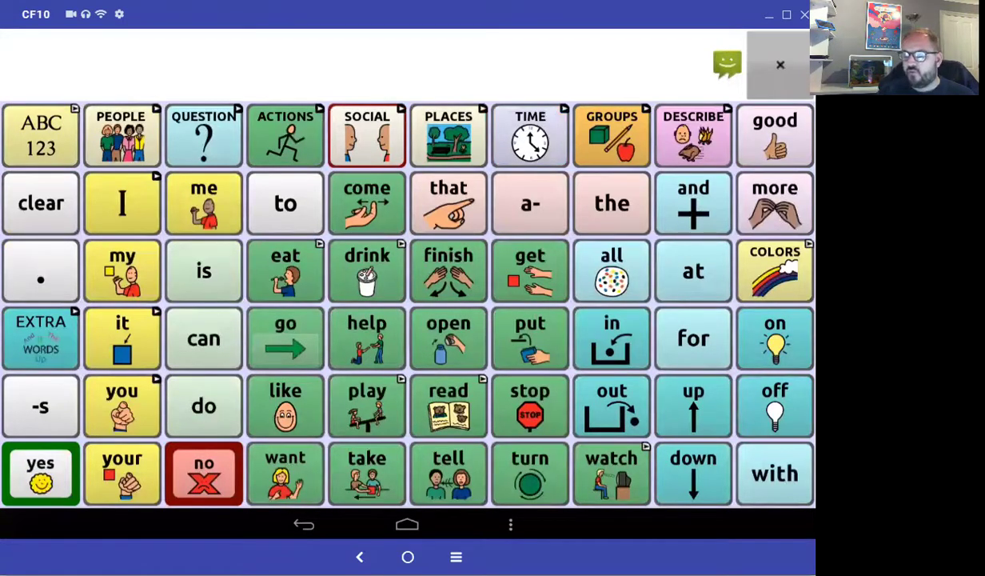
left_click(611, 136)
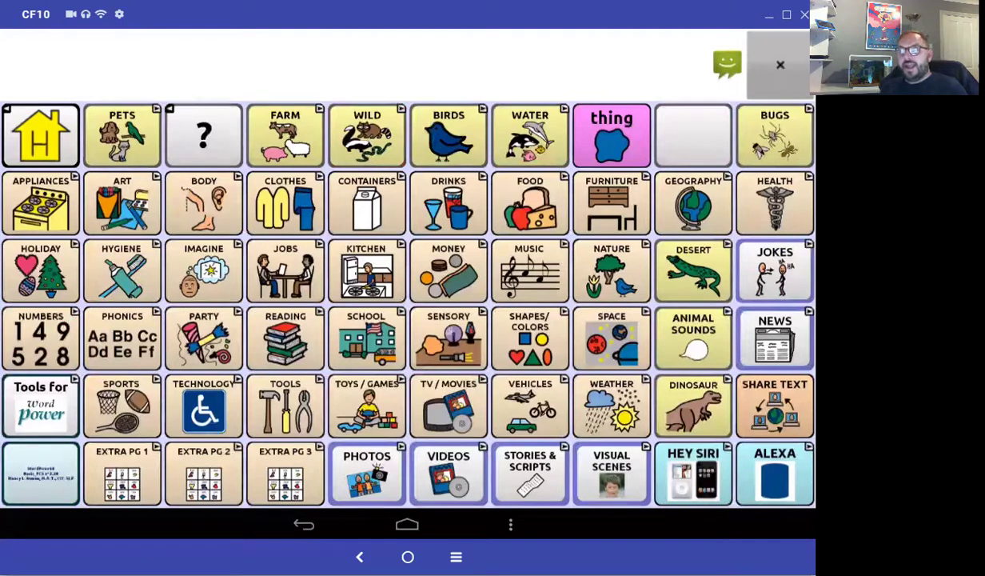
left_click(692, 203)
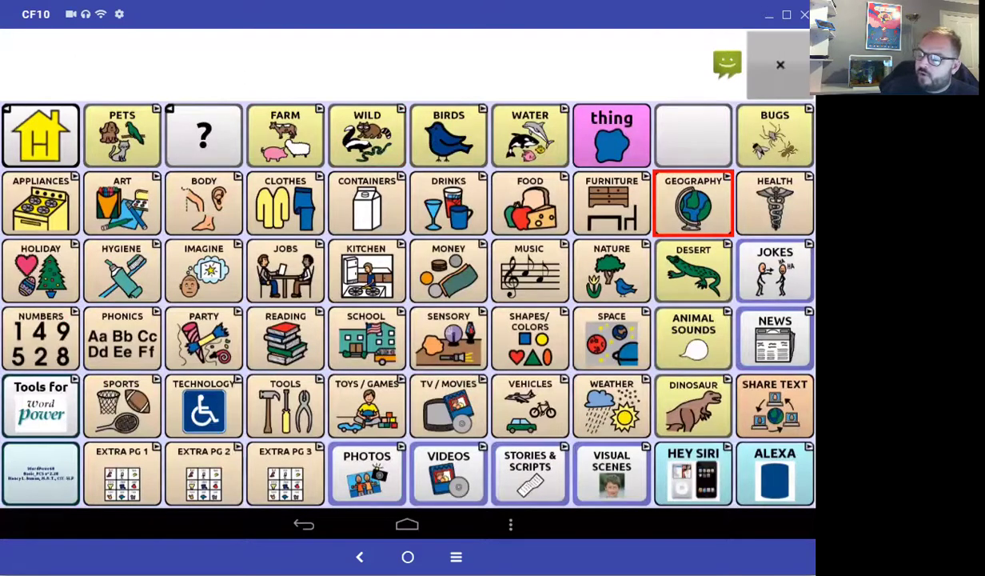
left_click(693, 134)
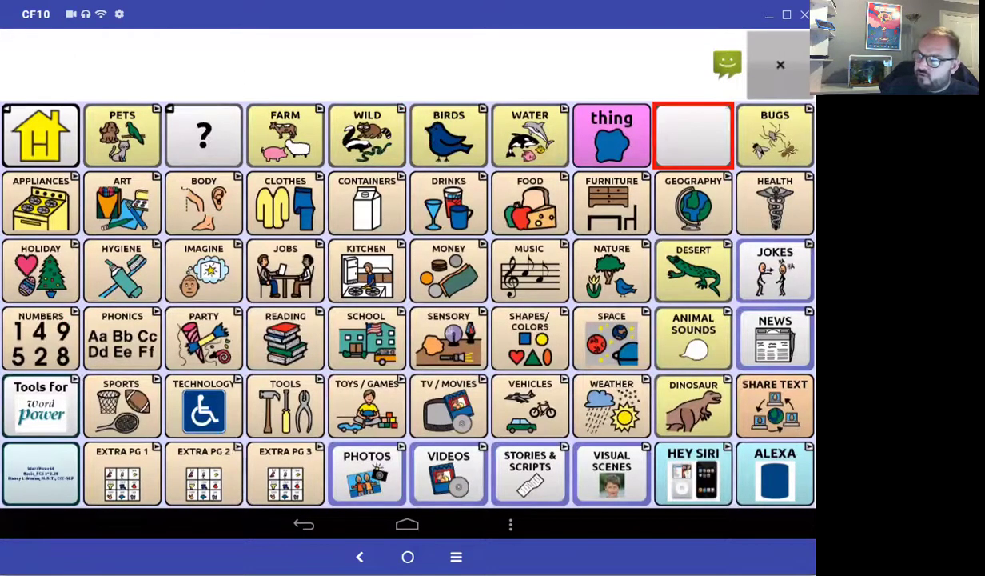
left_click(612, 135)
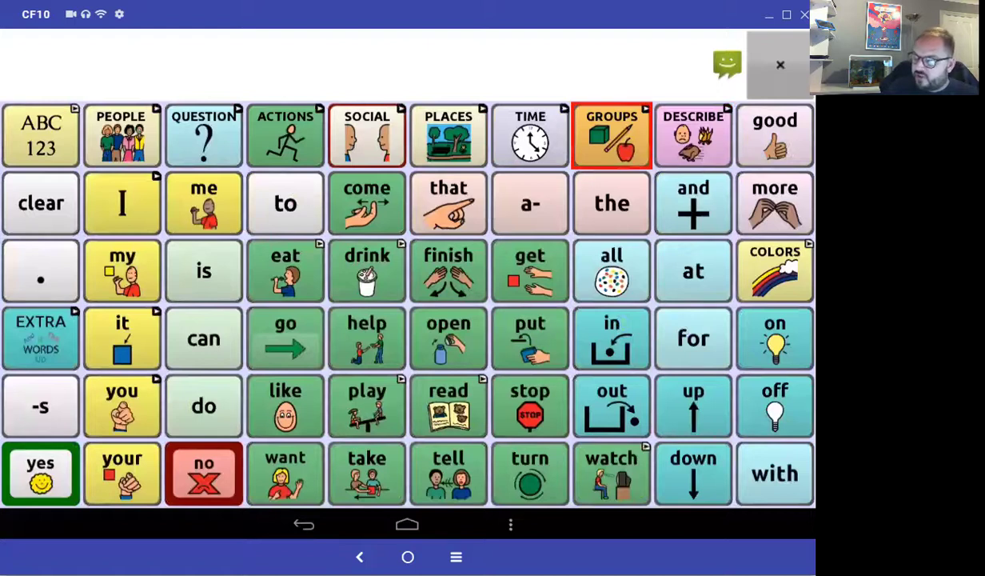
left_click(510, 524)
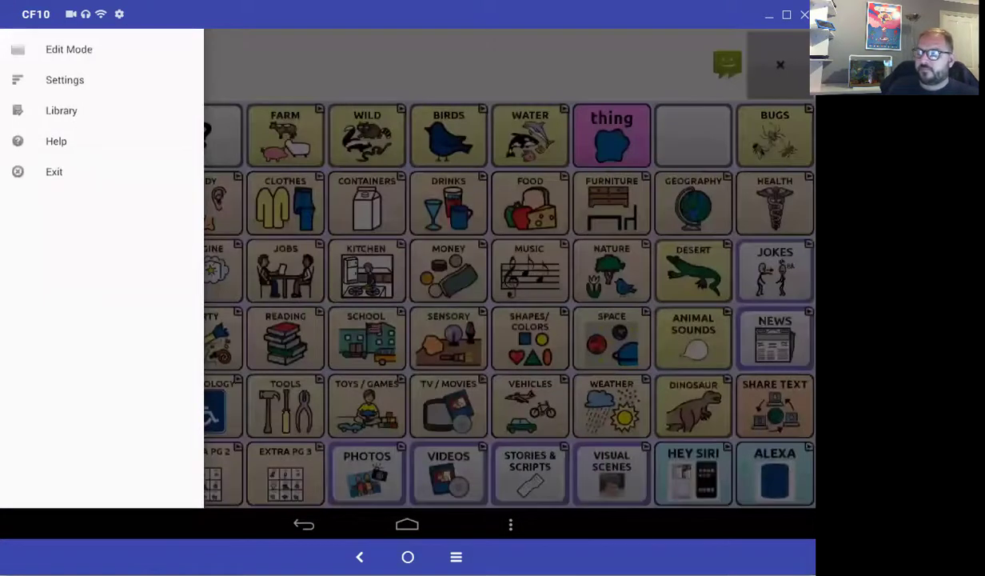
left_click(68, 48)
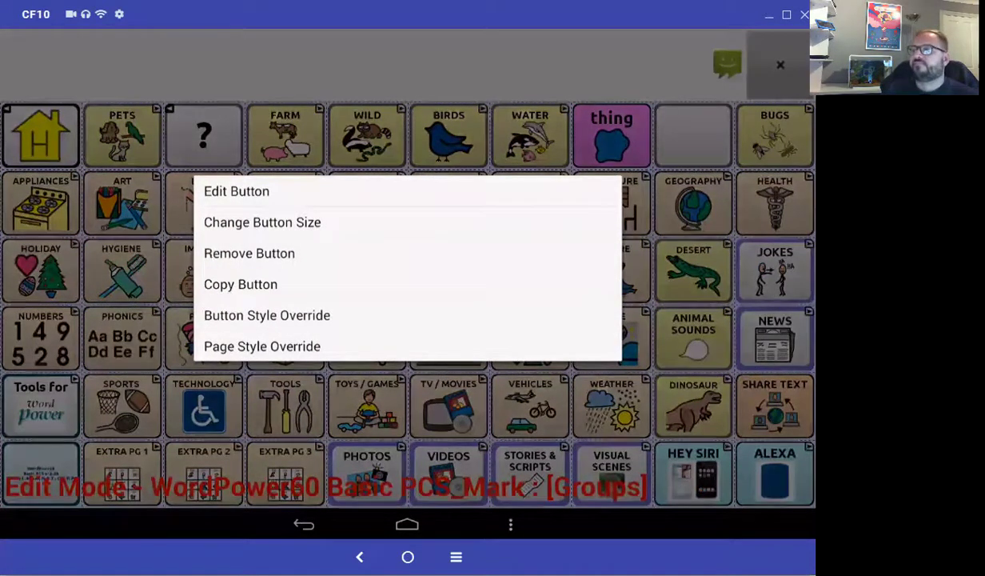
- Copy the GEOGRAPHY button and paste it into the empty cell beside 'thing'
left_click(241, 283)
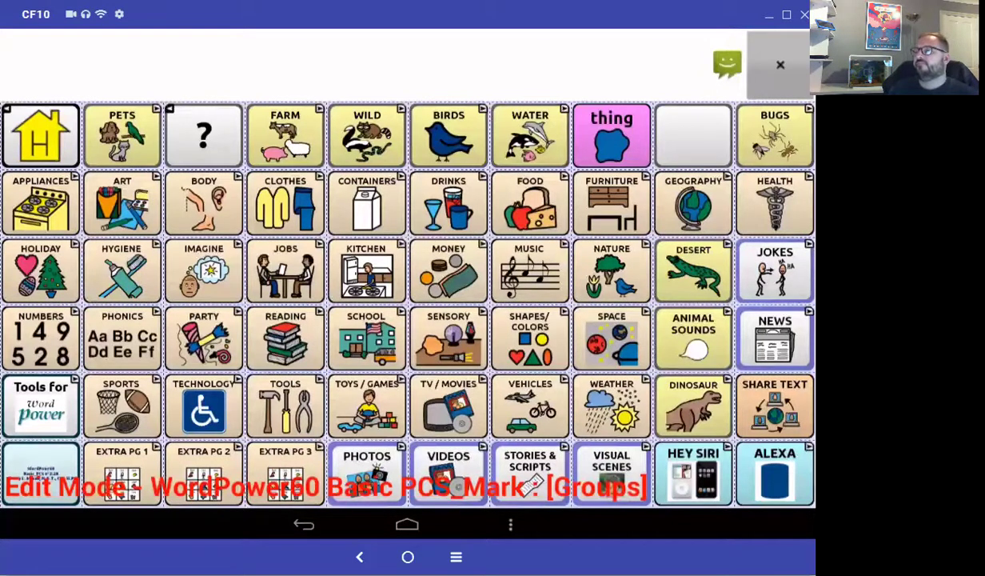
right_click(204, 136)
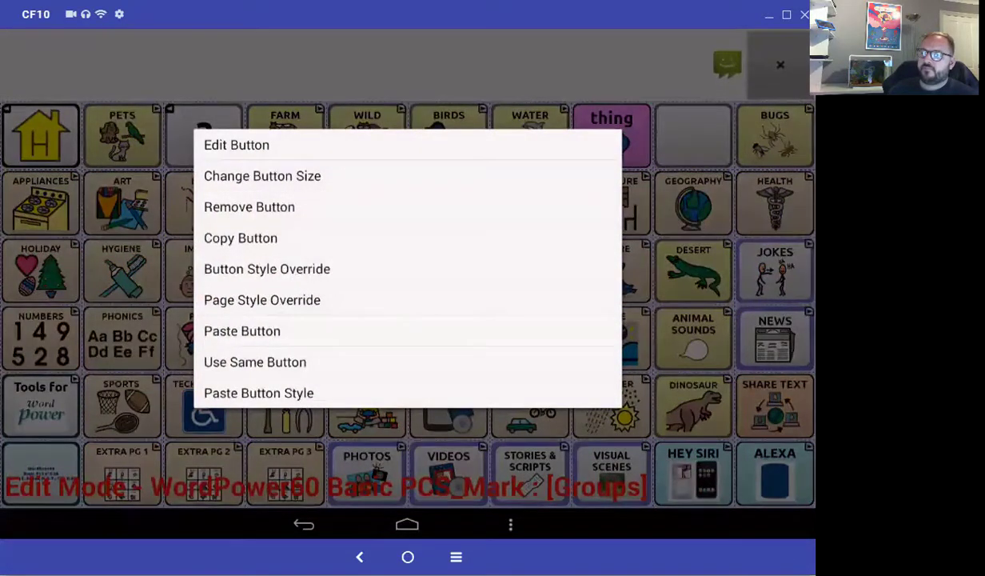
left_click(407, 331)
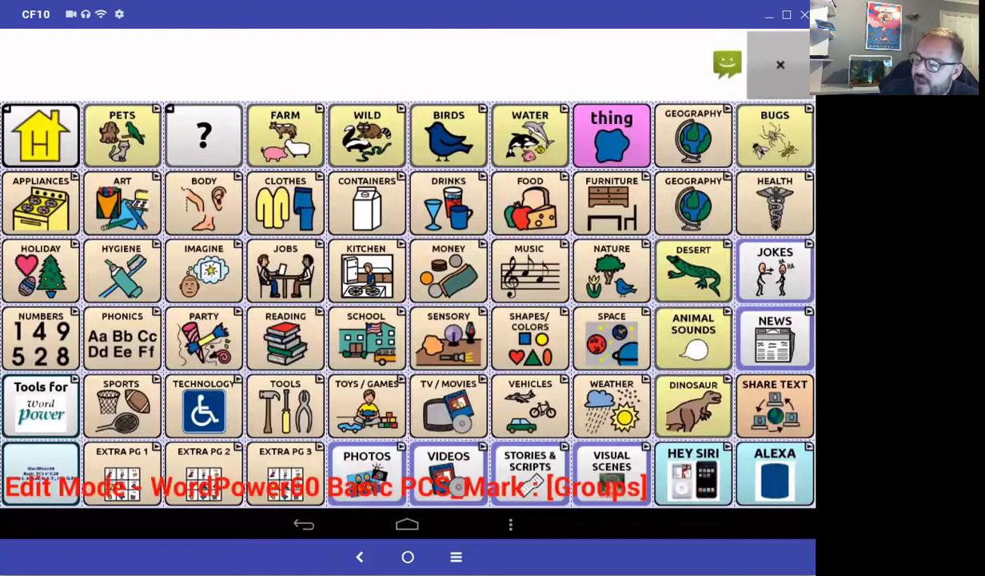
left_click(204, 134)
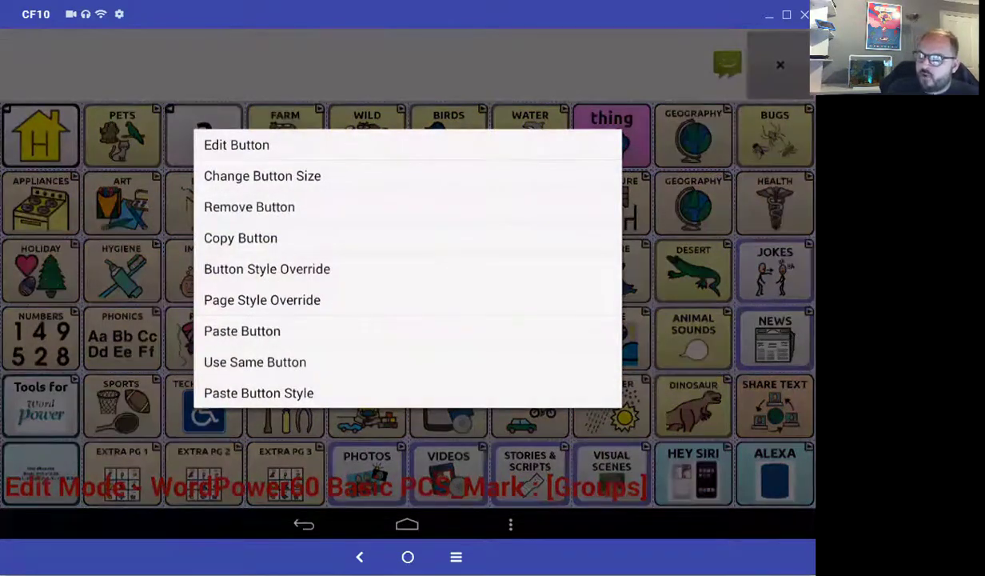
- Relabel the copy 'MARK STREET', delete its spoken message, and select its Geography-States1 navigation action
key("Escape")
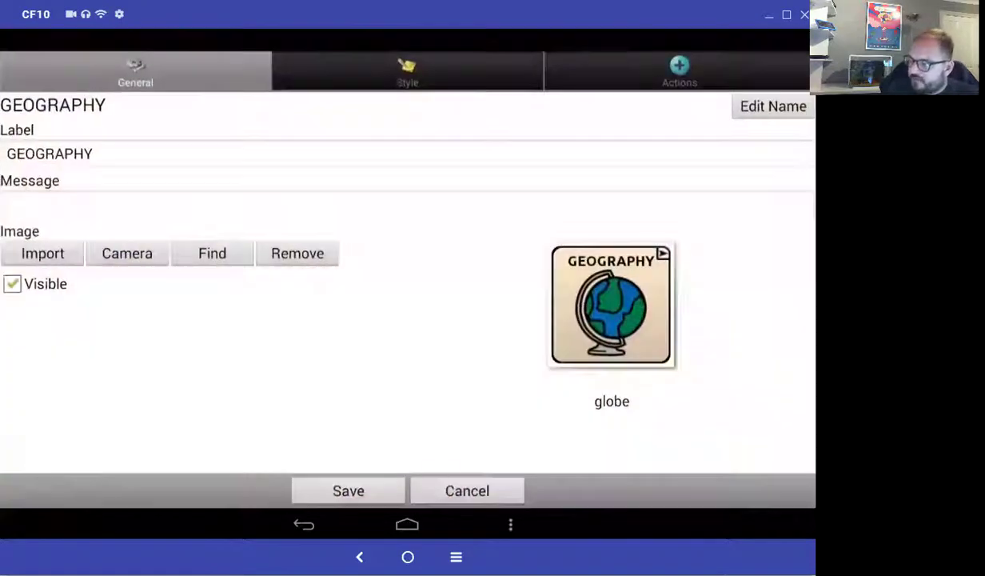
left_click(407, 153)
type("m")
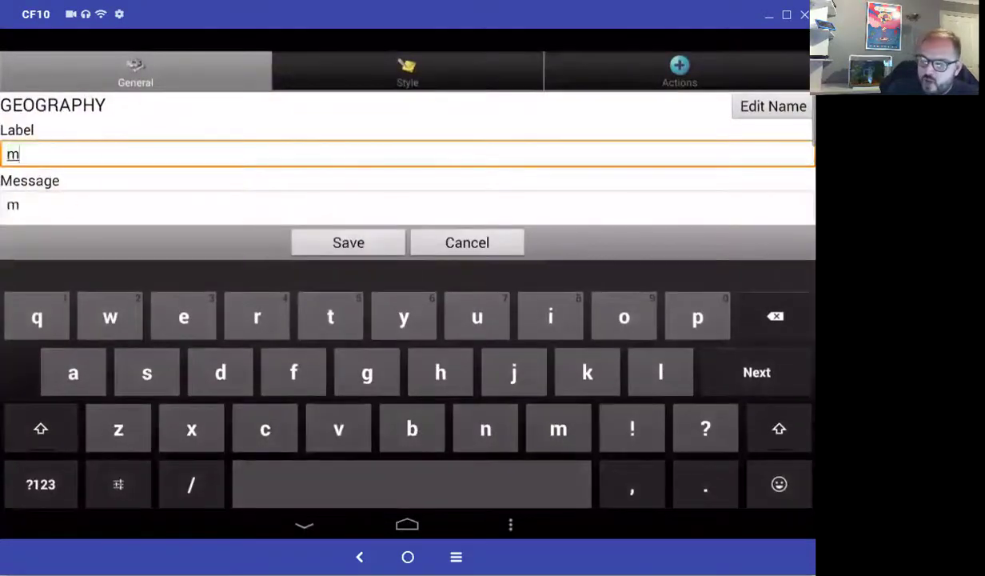
key("BackSpace")
type("M")
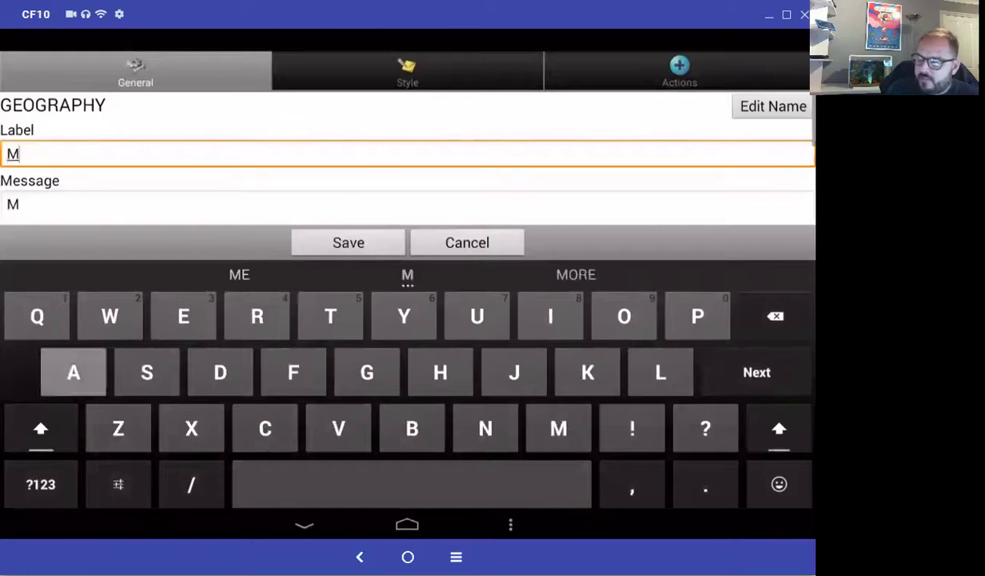
type("ARK STREET")
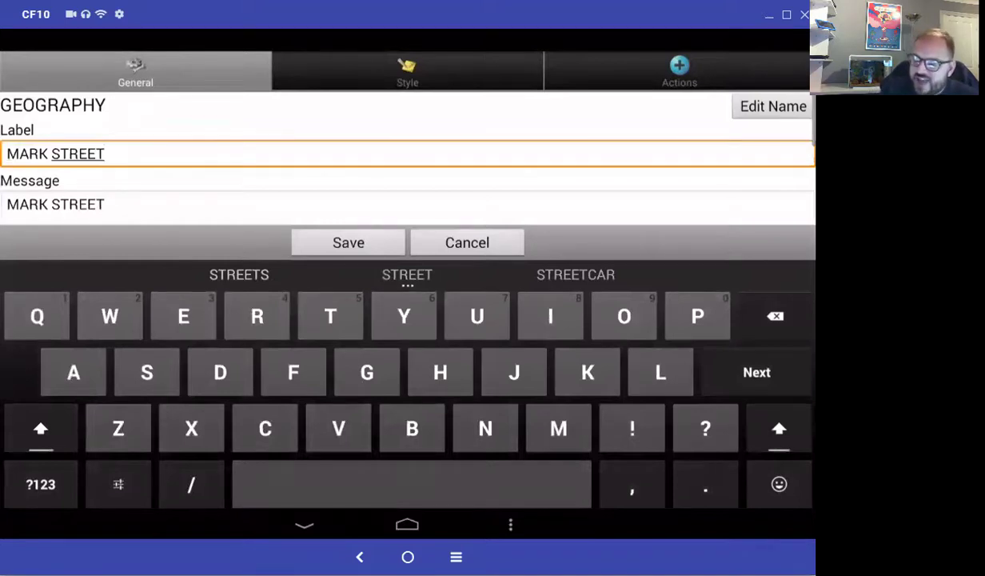
key("Tab")
key("BackSpace")
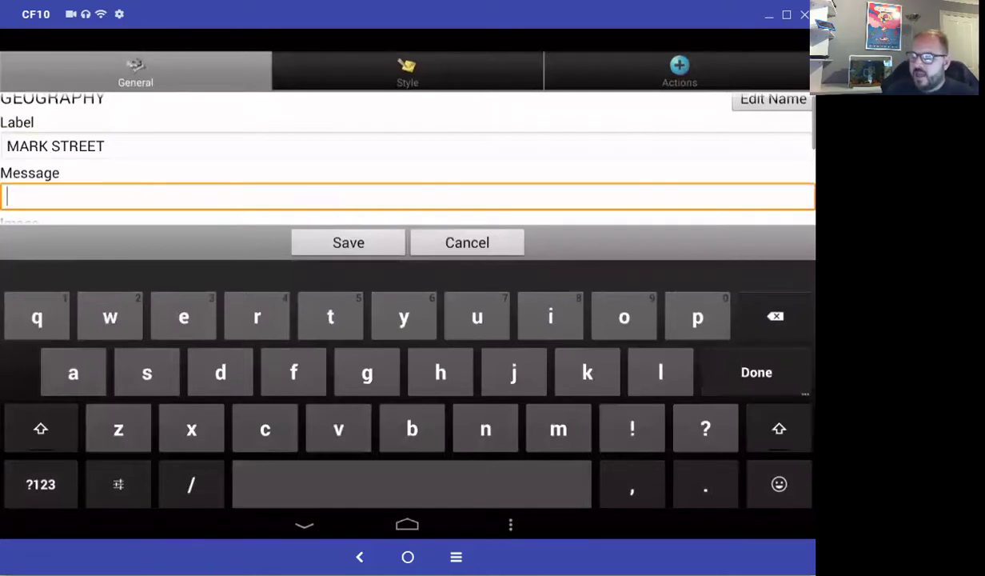
left_click(679, 71)
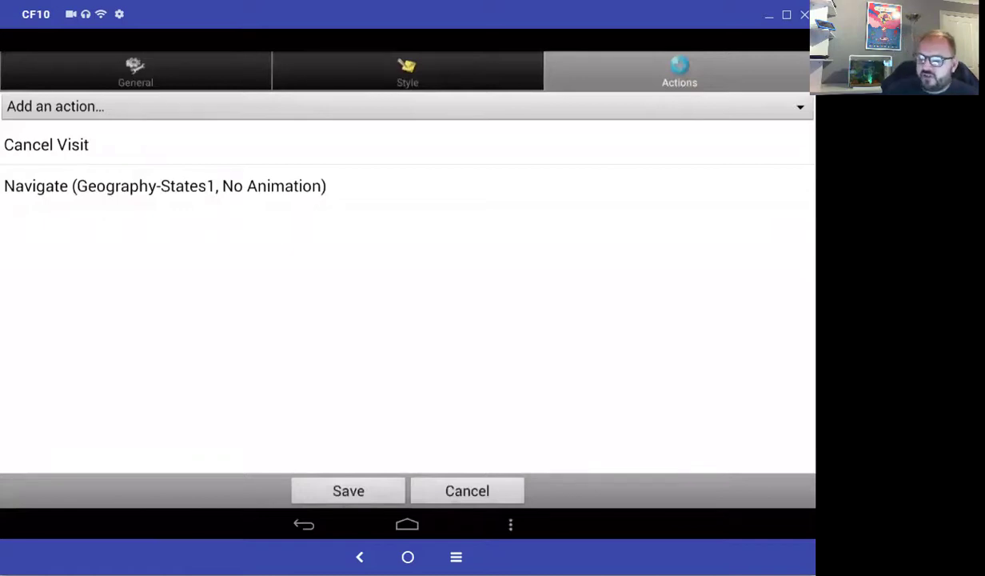
left_click(164, 185)
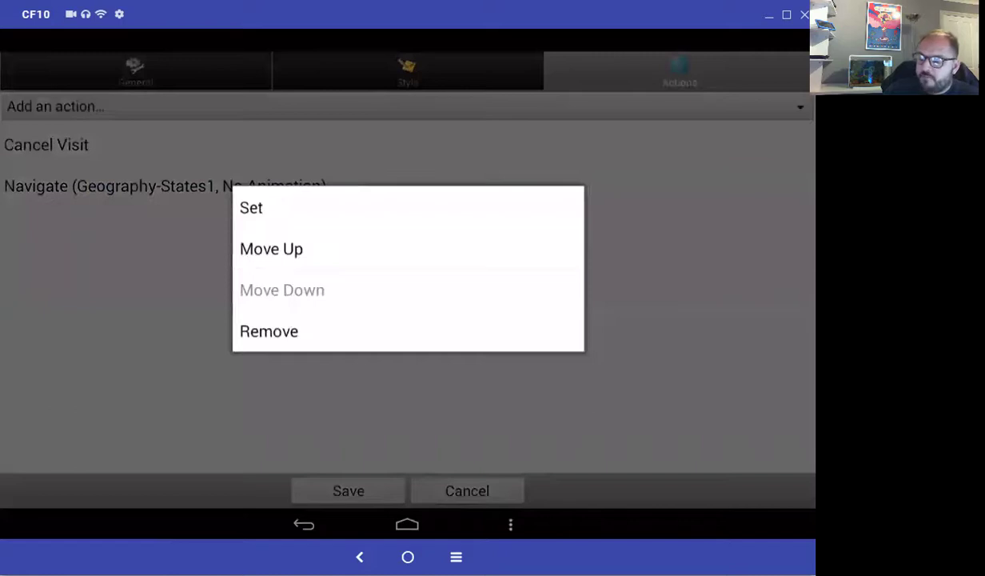
- Remove the Geography-States1 navigation and add a new Navigate action to the button
left_click(268, 331)
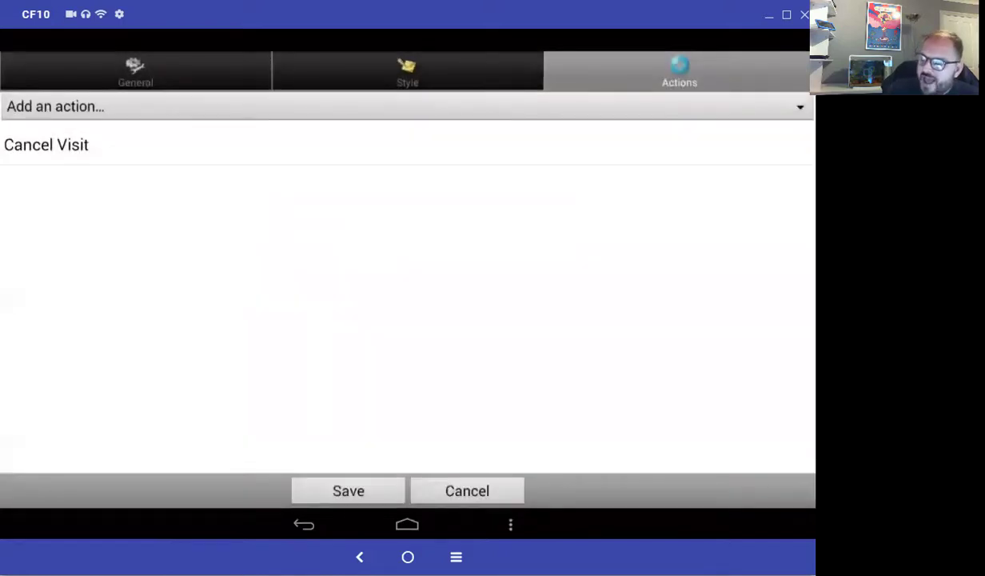
left_click(55, 107)
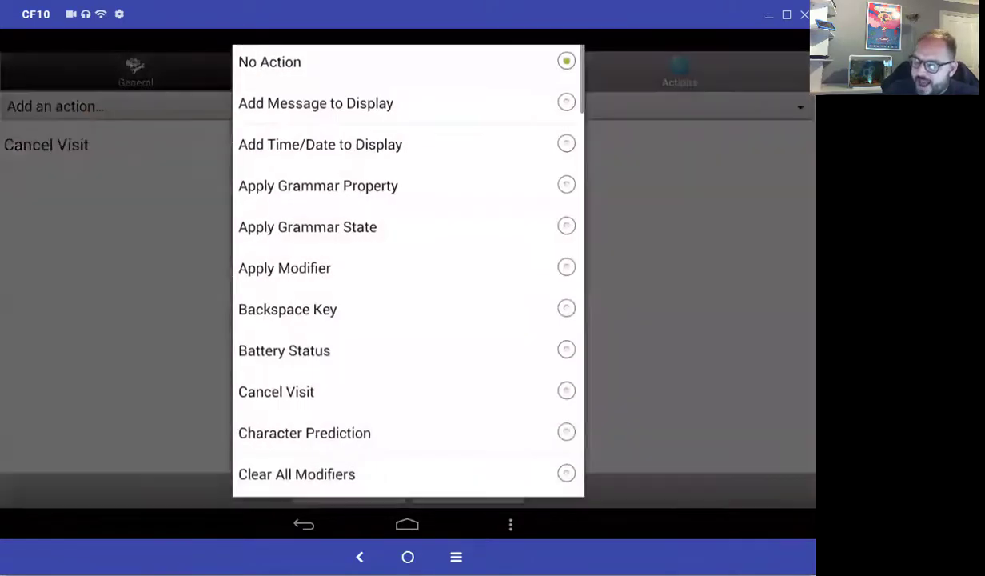
scroll(408, 272, "down", 10)
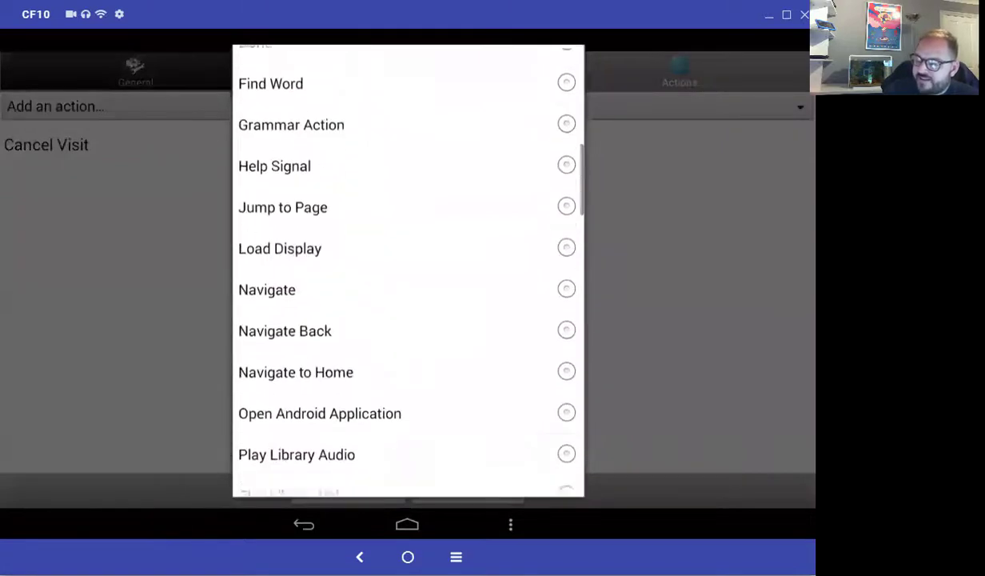
scroll(408, 272, "up", 5)
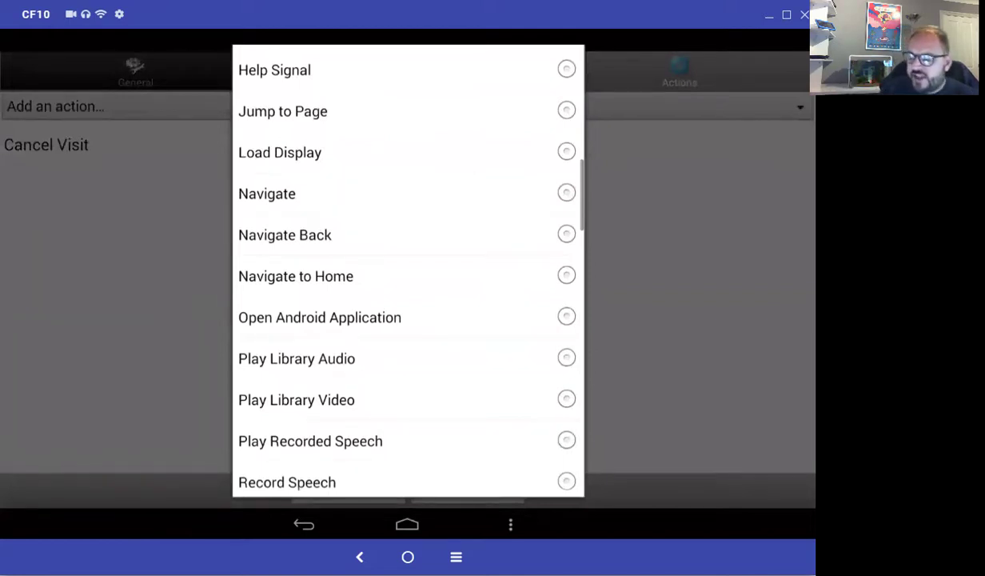
left_click(267, 193)
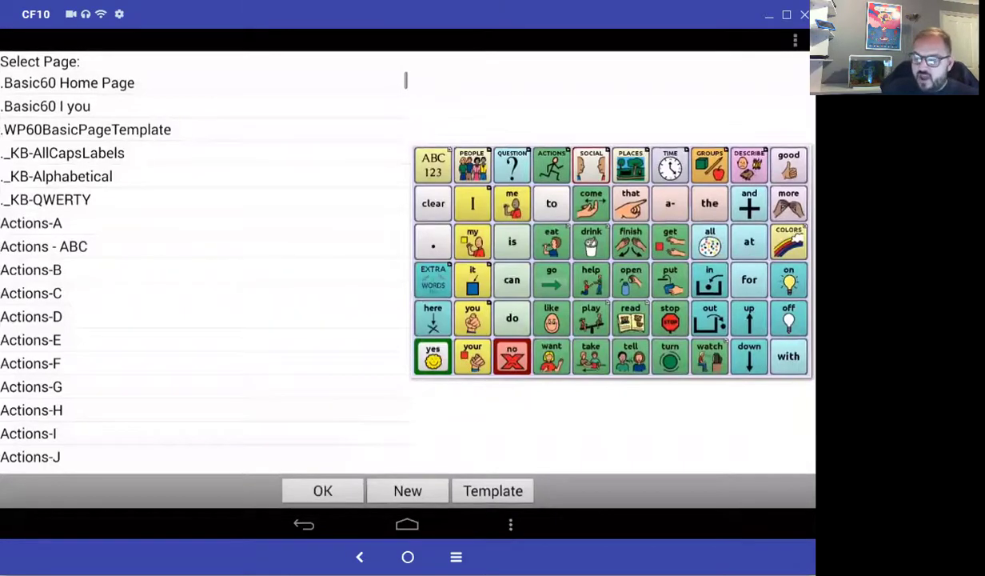
- Point the Navigate action to the 'mark street' page with No Animation and save the button
scroll(184, 264, "down", 10)
scroll(184, 264, "down", 15)
scroll(184, 264, "down", 15)
scroll(184, 264, "down", 15)
scroll(184, 264, "down", 15)
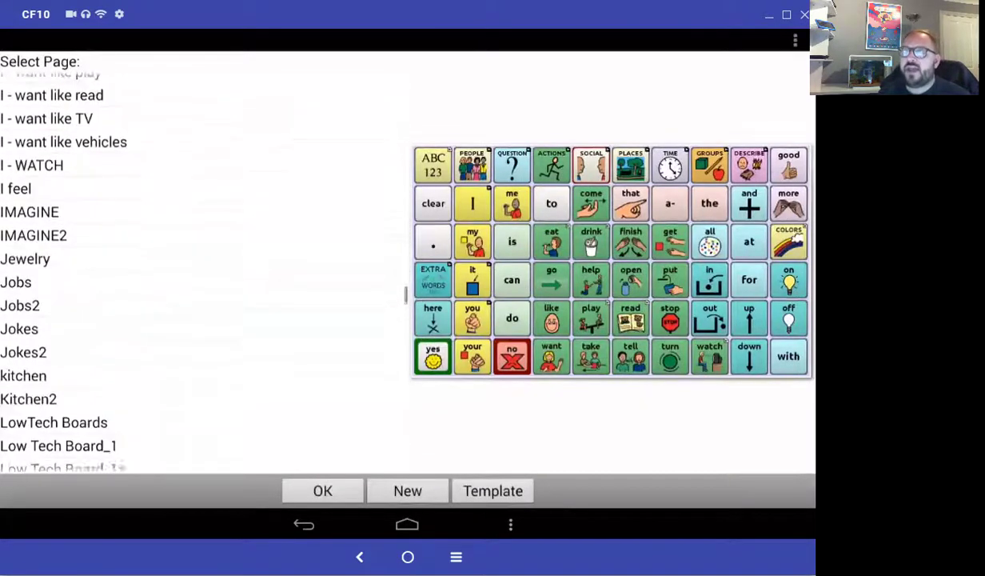
scroll(184, 263, "down", 15)
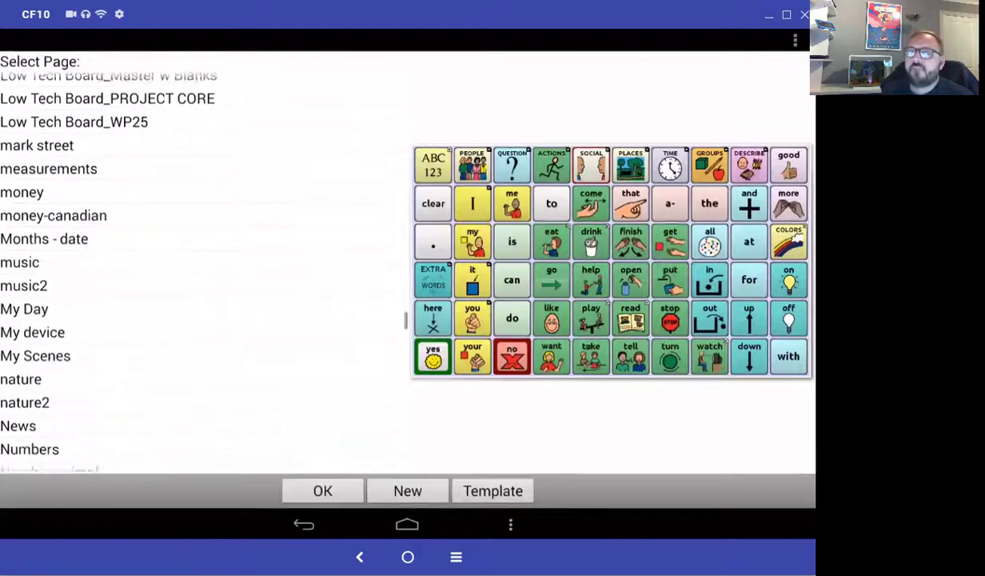
scroll(184, 264, "up", 2)
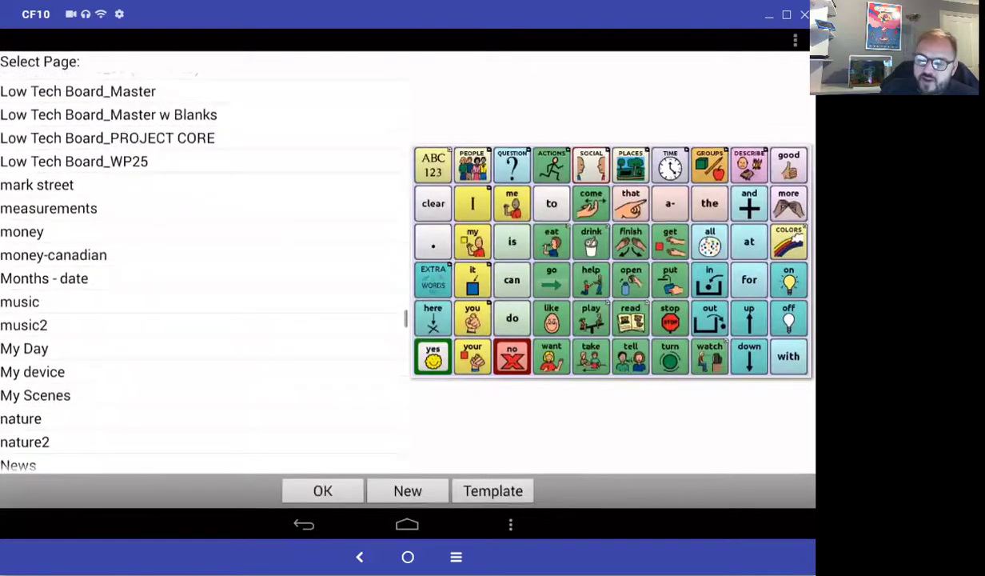
left_click(37, 188)
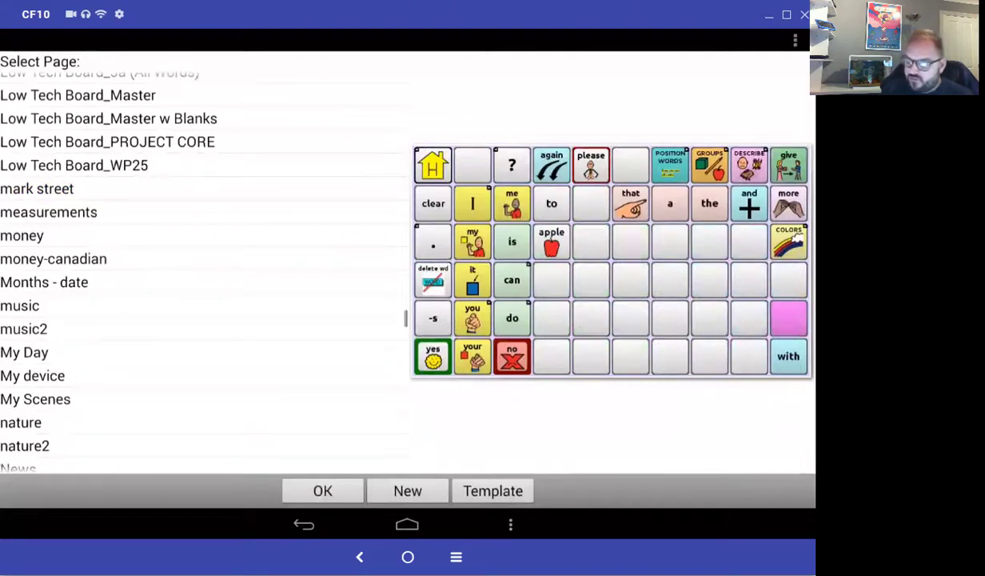
left_click(323, 490)
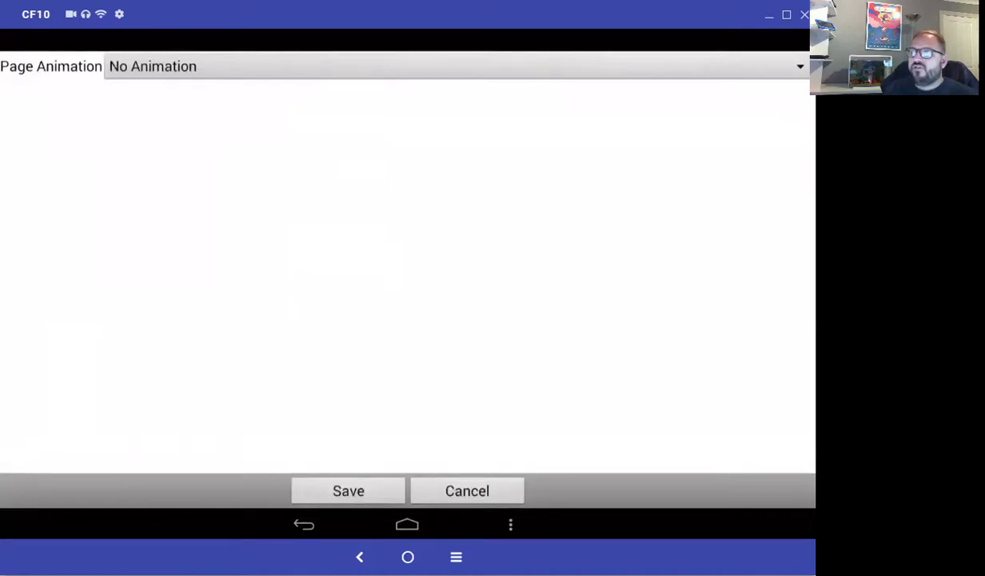
left_click(348, 490)
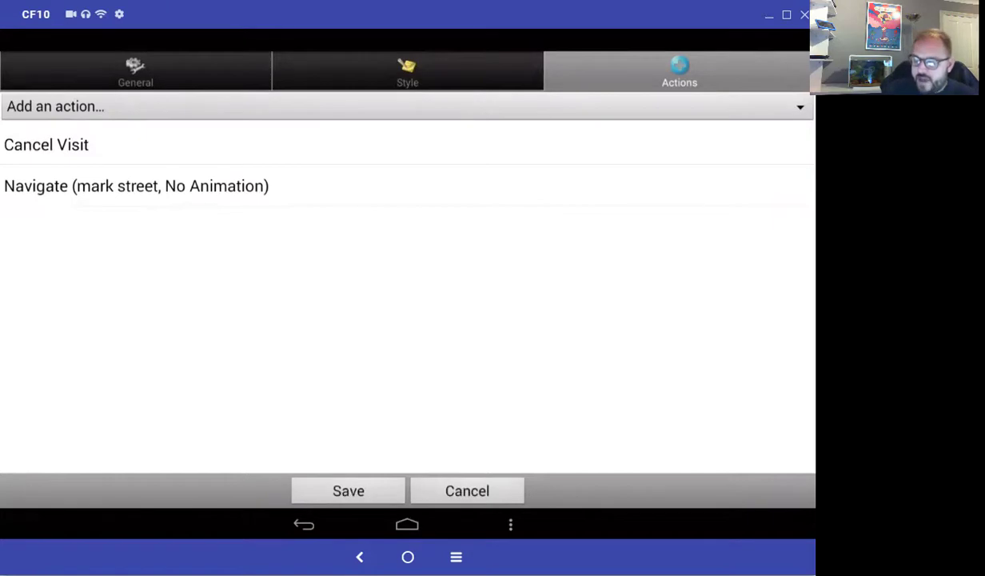
left_click(348, 491)
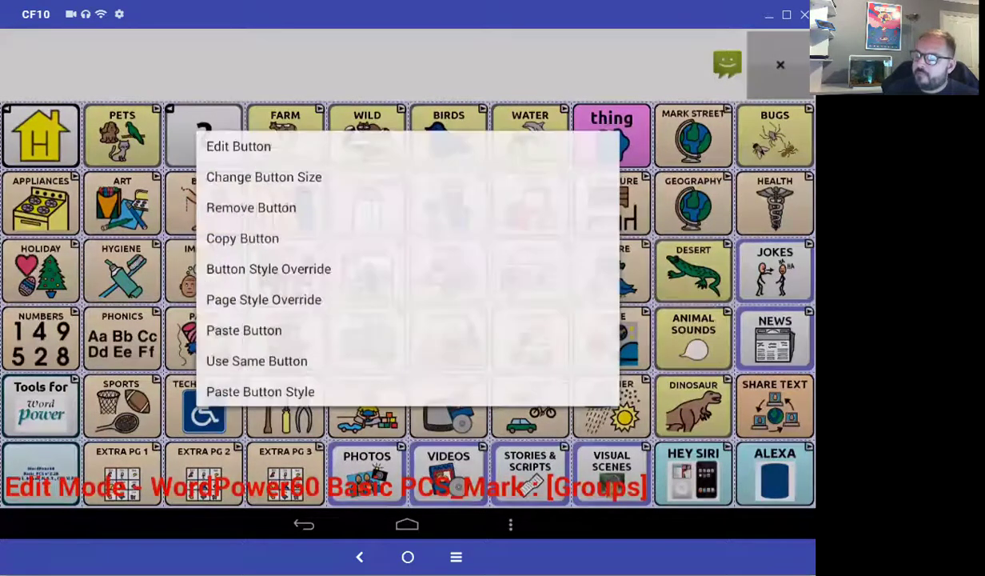
- Replace the MARK STREET globe with the teal-shirt 'man' PCS symbol, save, and test the button
key("Escape")
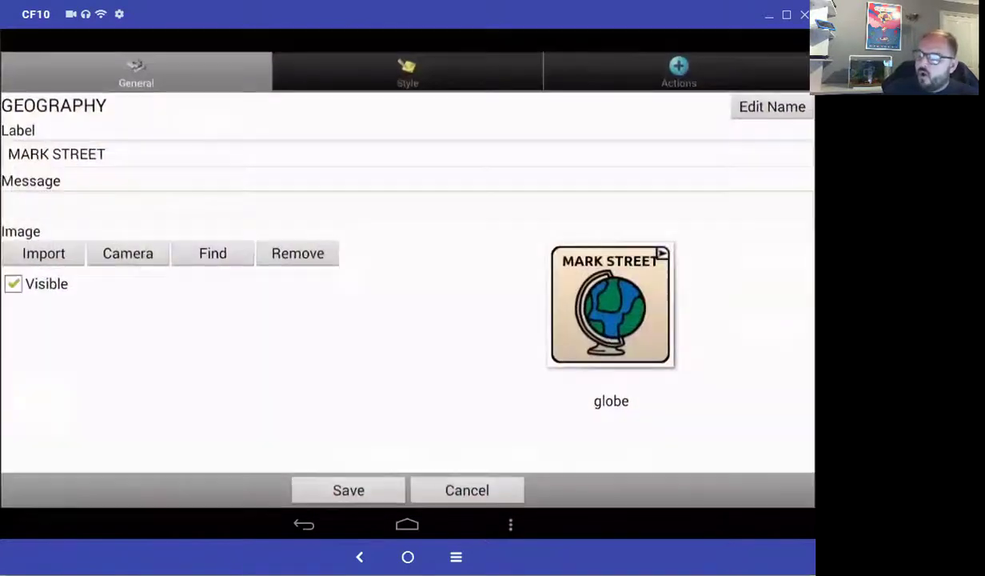
left_click(212, 252)
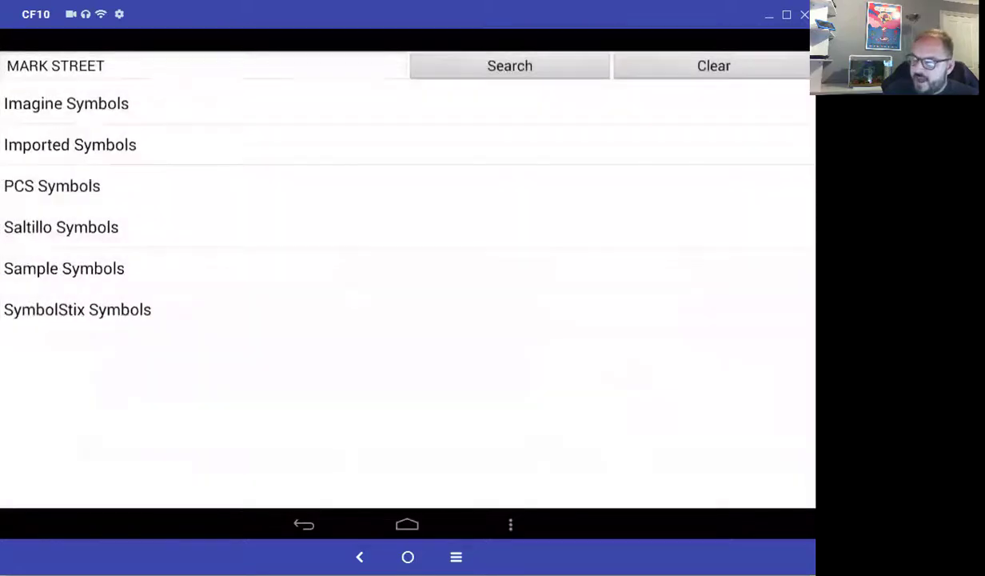
left_click(203, 66)
type("man")
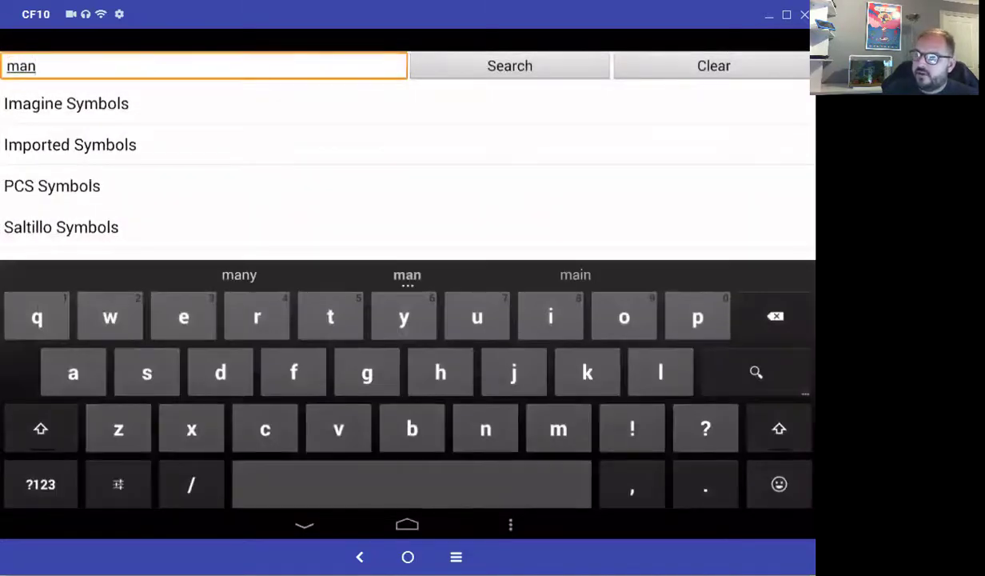
left_click(510, 66)
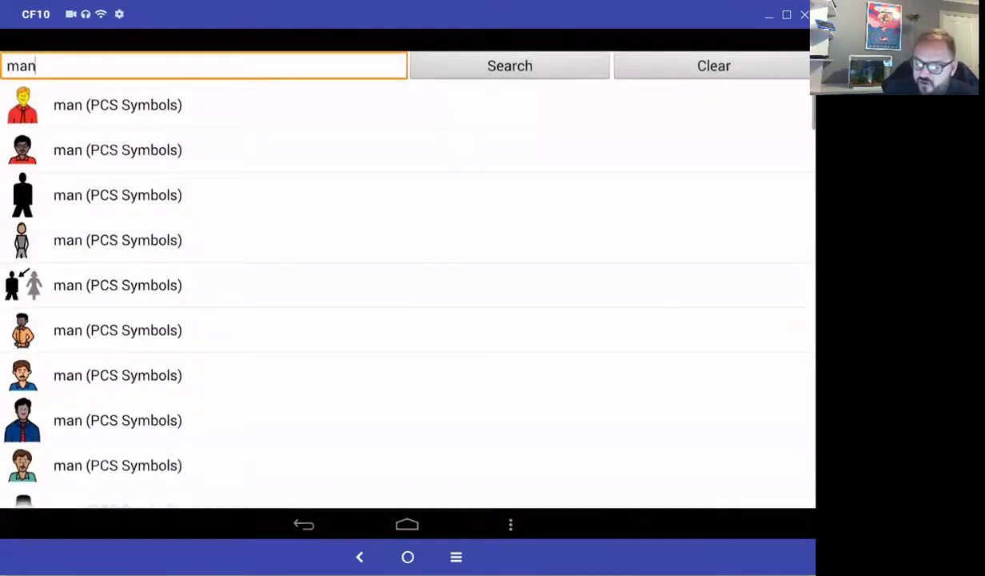
left_click(118, 466)
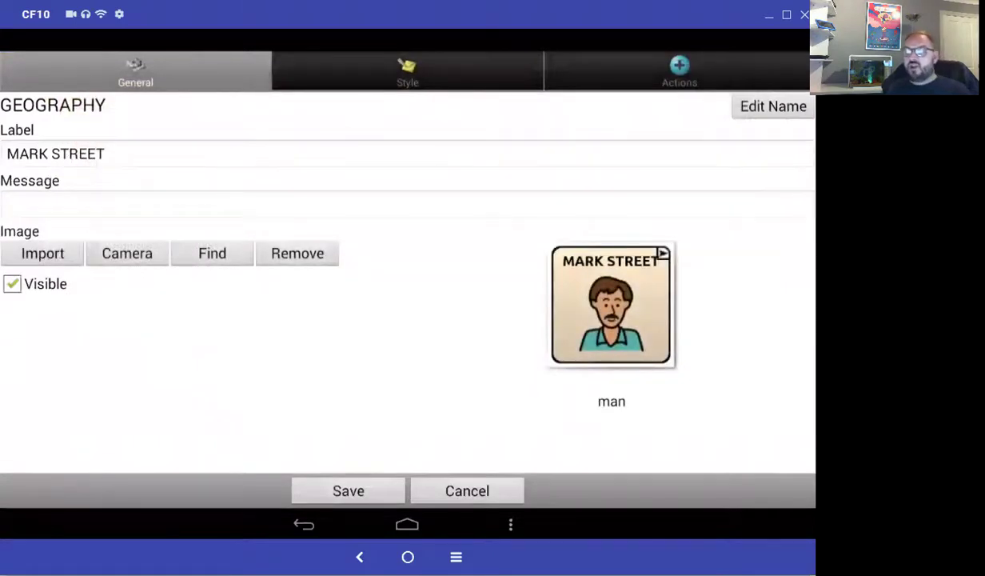
left_click(347, 490)
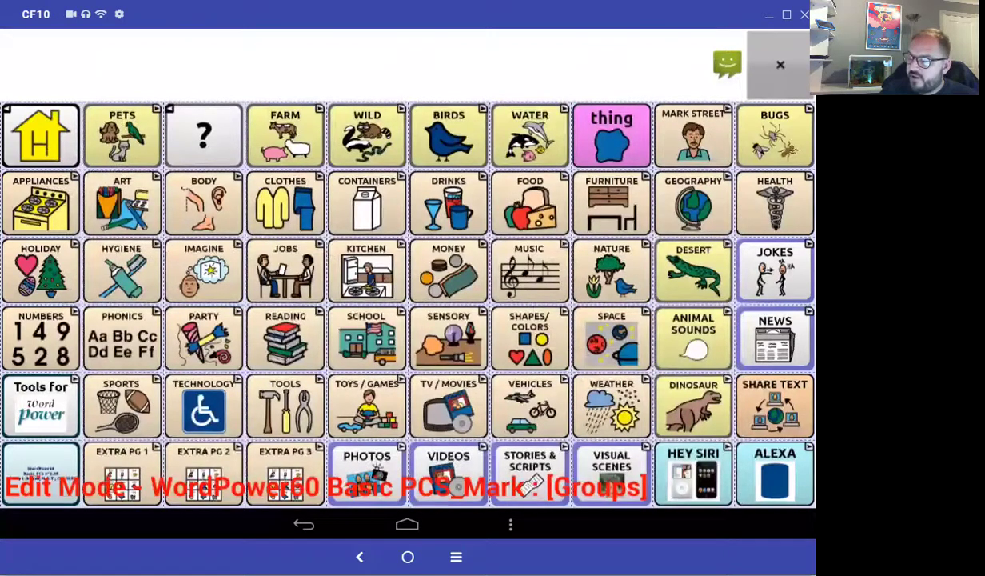
left_click(693, 135)
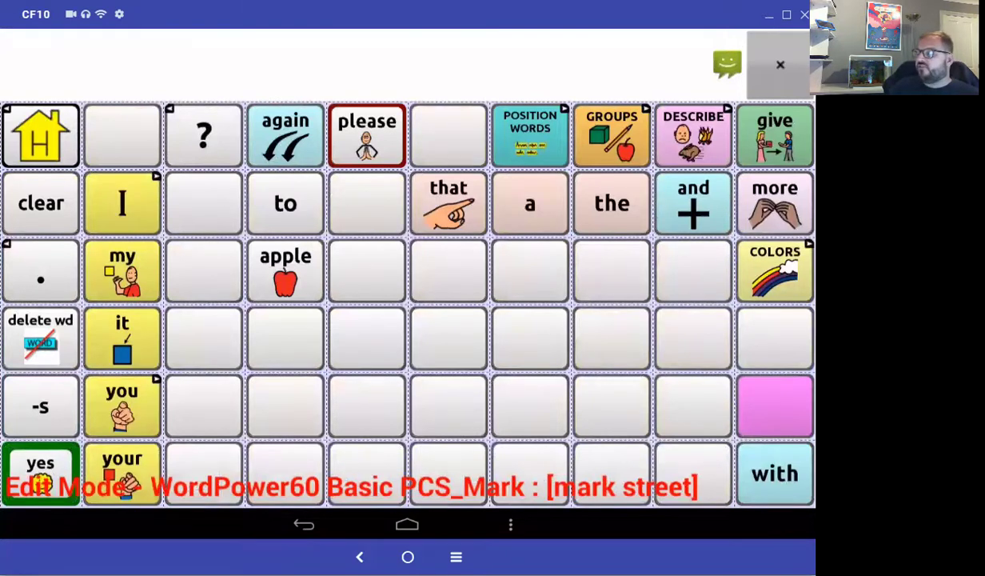
- Return to the home board and turn Edit Mode off
left_click(611, 135)
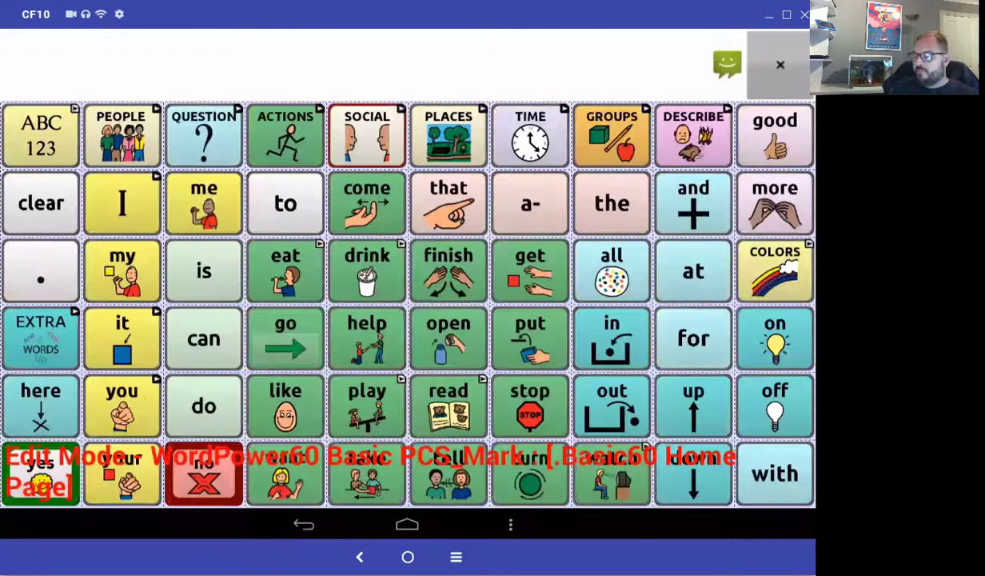
left_click(510, 523)
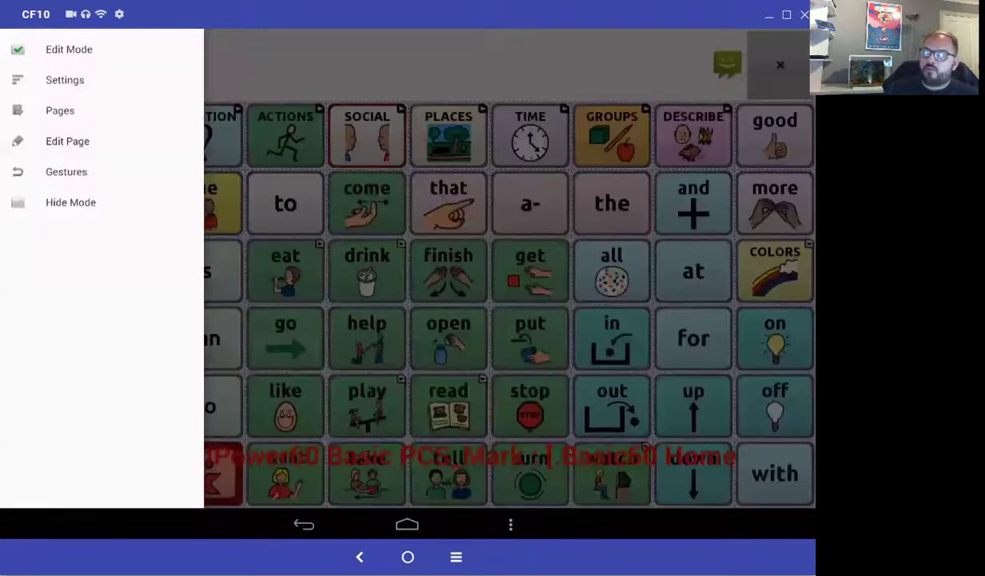
left_click(69, 48)
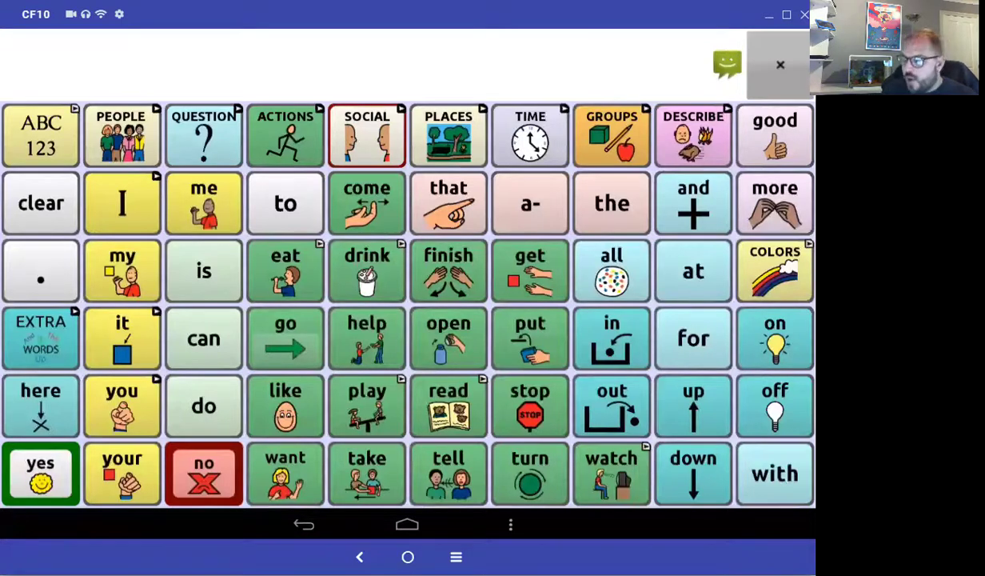
- Turn Edit Mode back on and show the list of all 363 pages
left_click(510, 524)
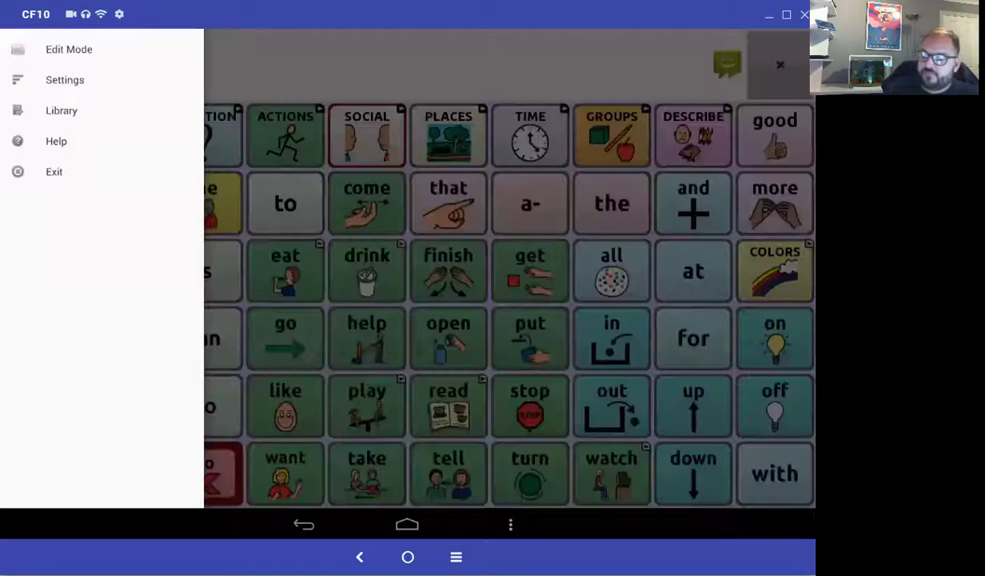
left_click(68, 48)
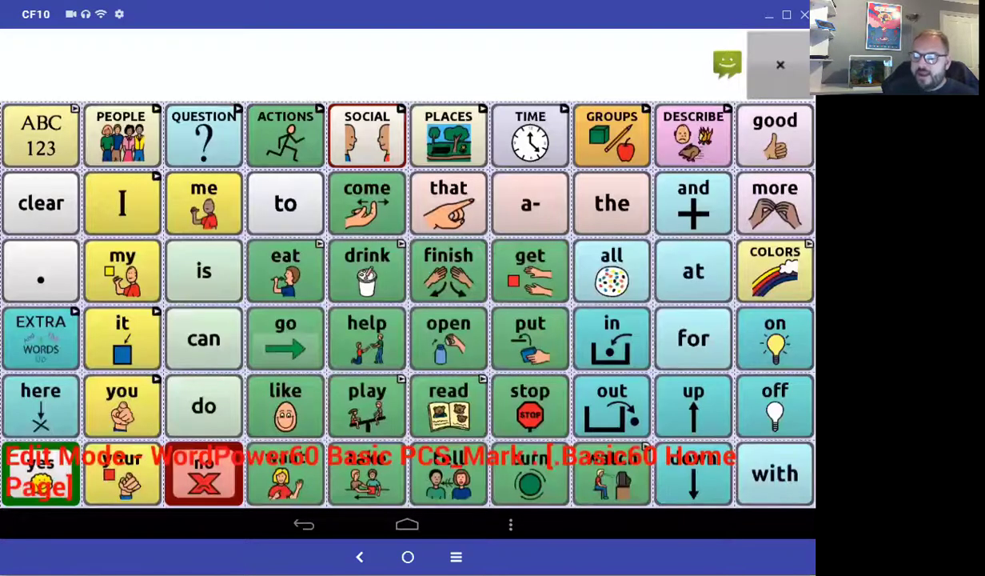
left_click(510, 524)
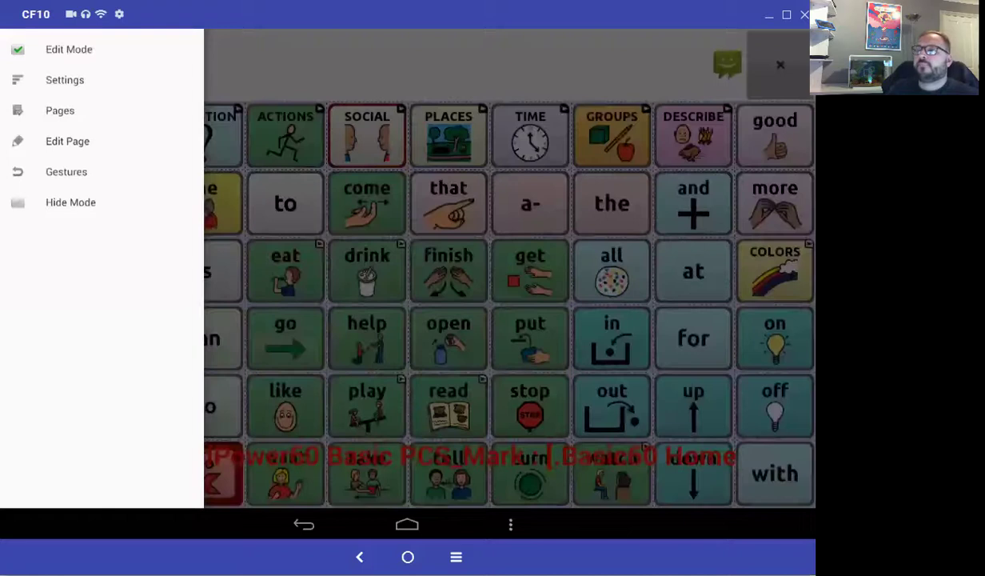
left_click(60, 110)
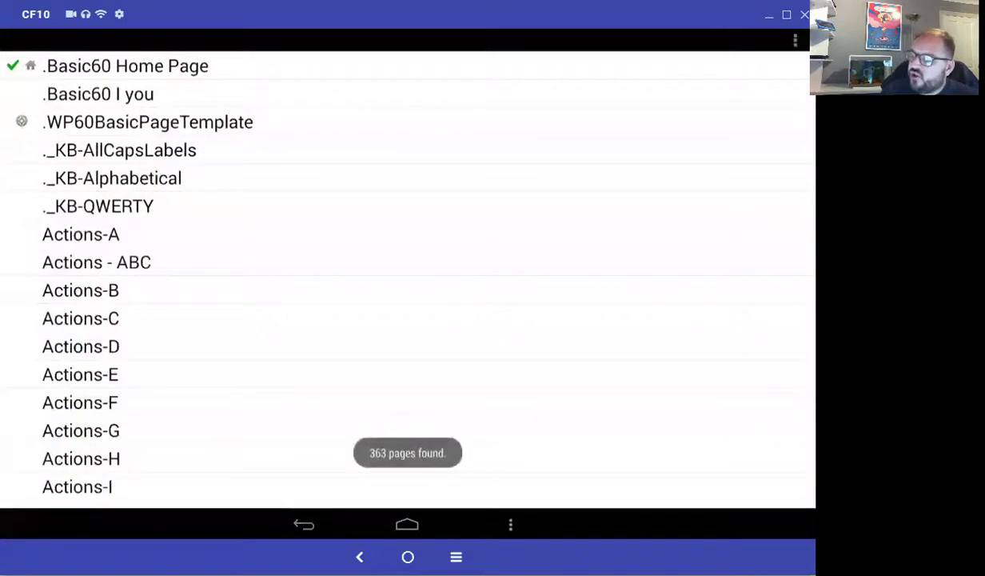
- Add a new blank 6×10 page named 'test' from the Pages list
left_click(510, 524)
left_click(704, 73)
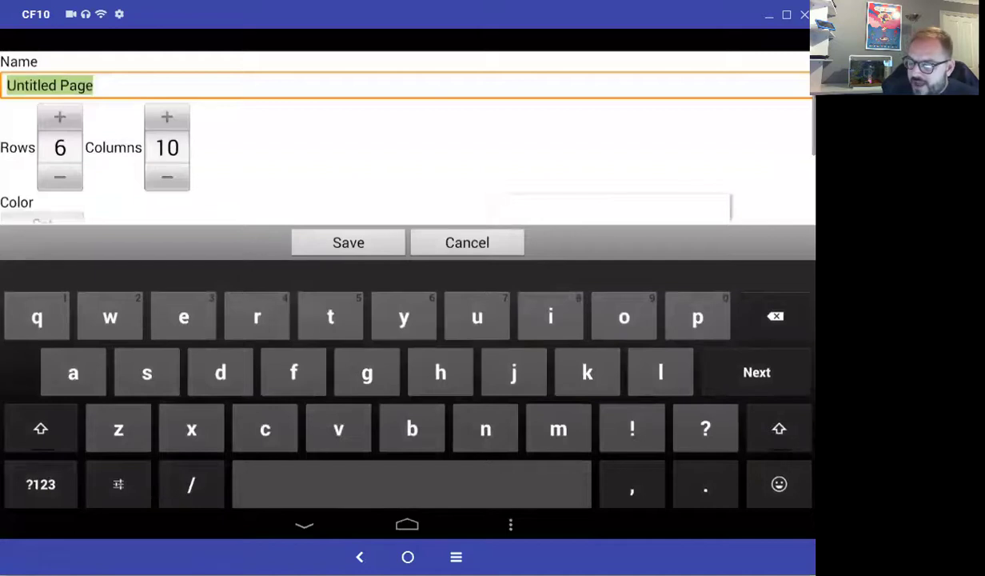
type("test")
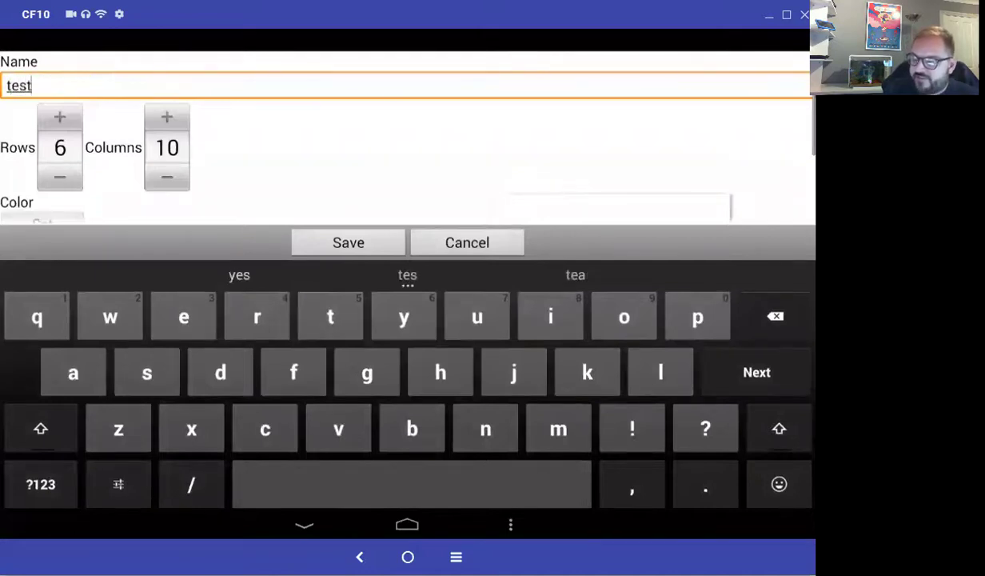
left_click(348, 242)
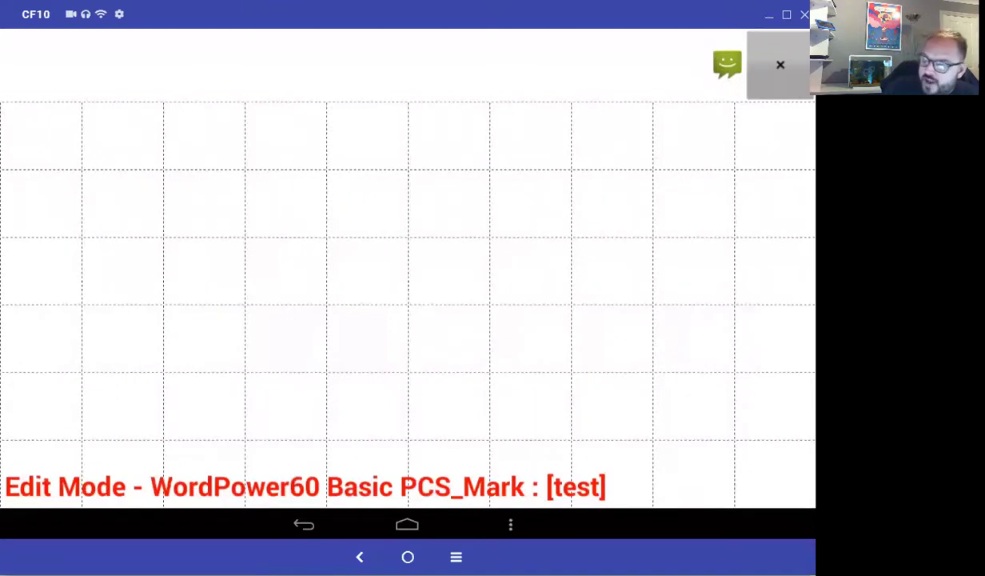
- Leave Edit Mode, go back, open GROUPS and try the MARK STREET button
left_click(511, 525)
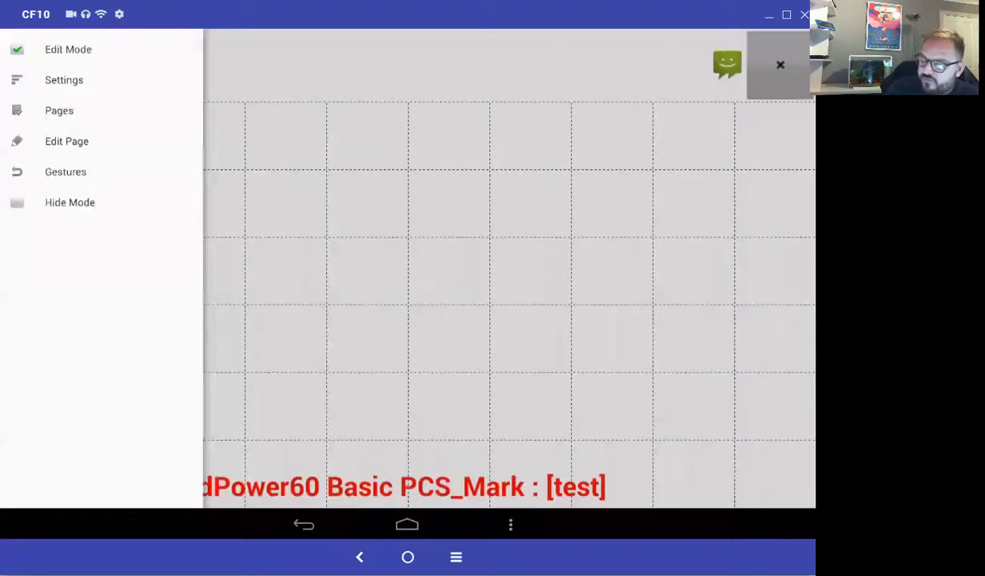
left_click(68, 49)
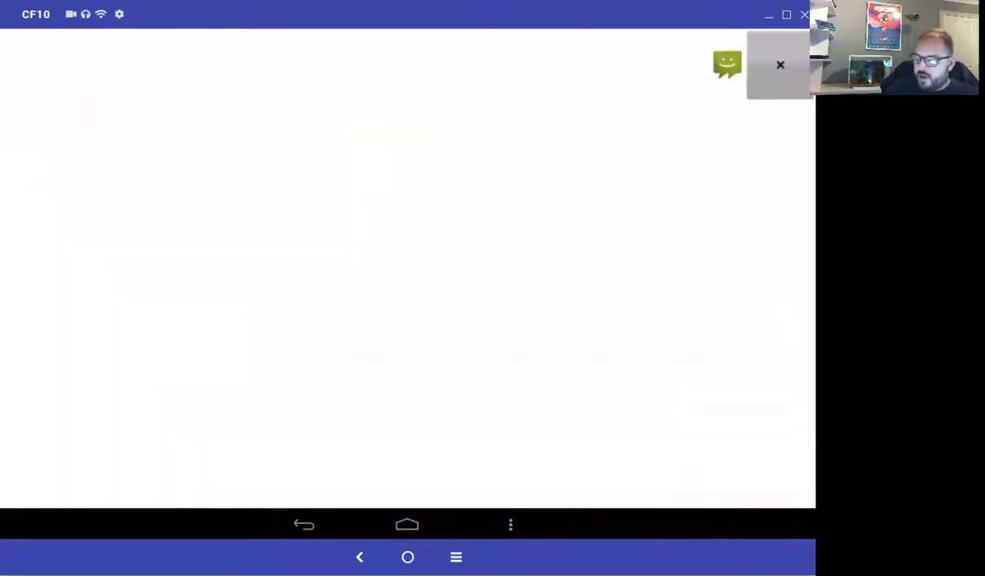
left_click(304, 525)
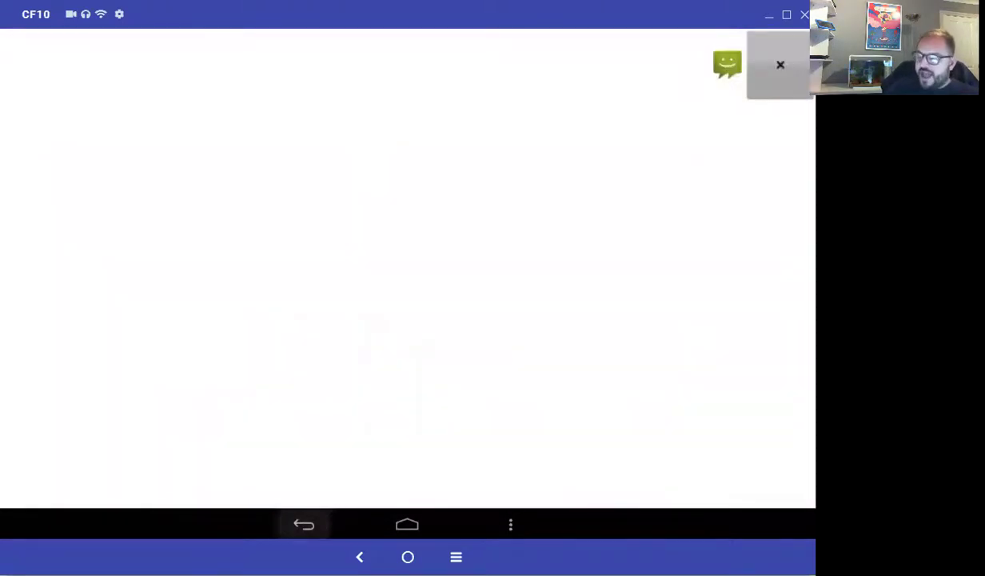
left_click(611, 135)
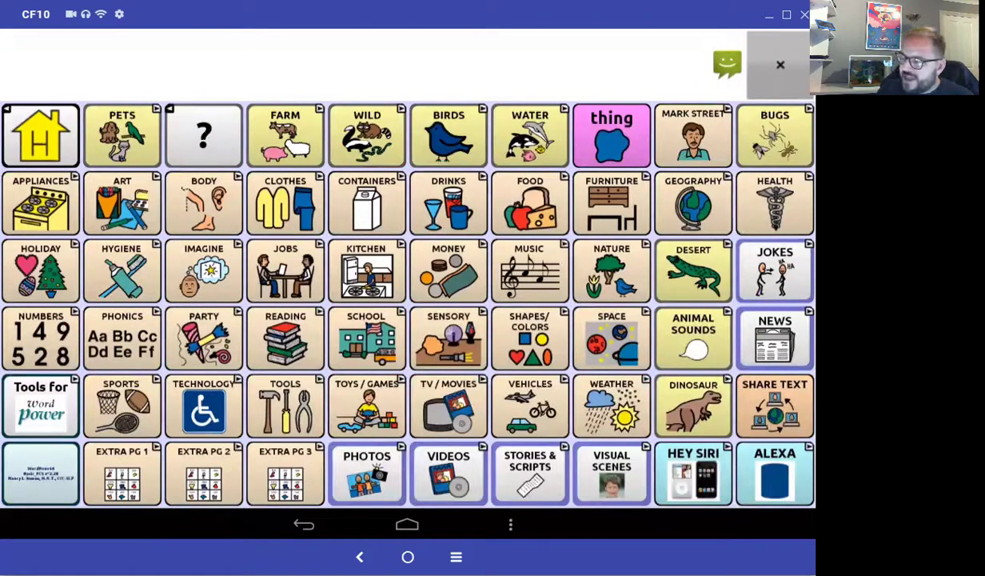
left_click(693, 135)
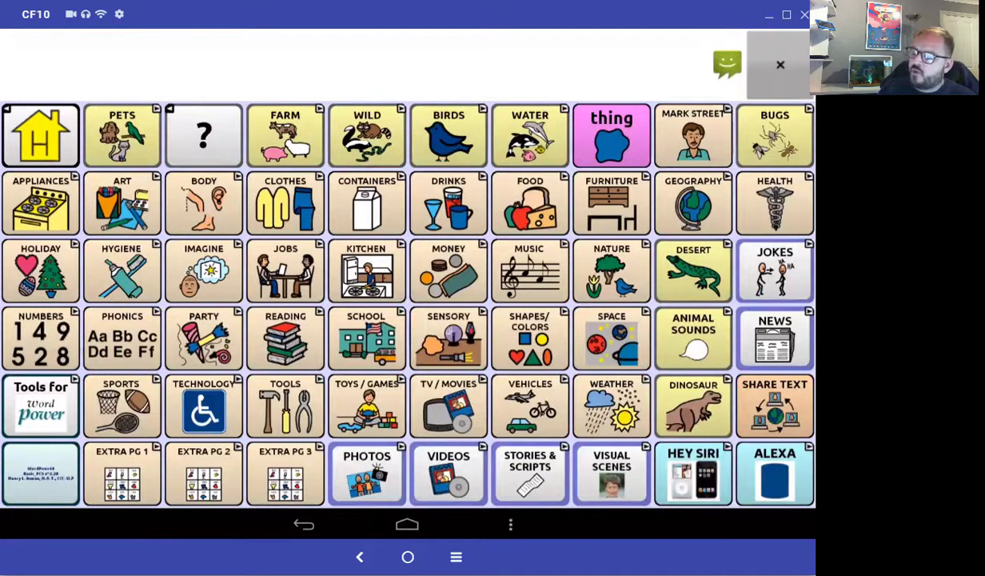
- Re-enable Edit Mode and remove one button from the Groups page
left_click(511, 524)
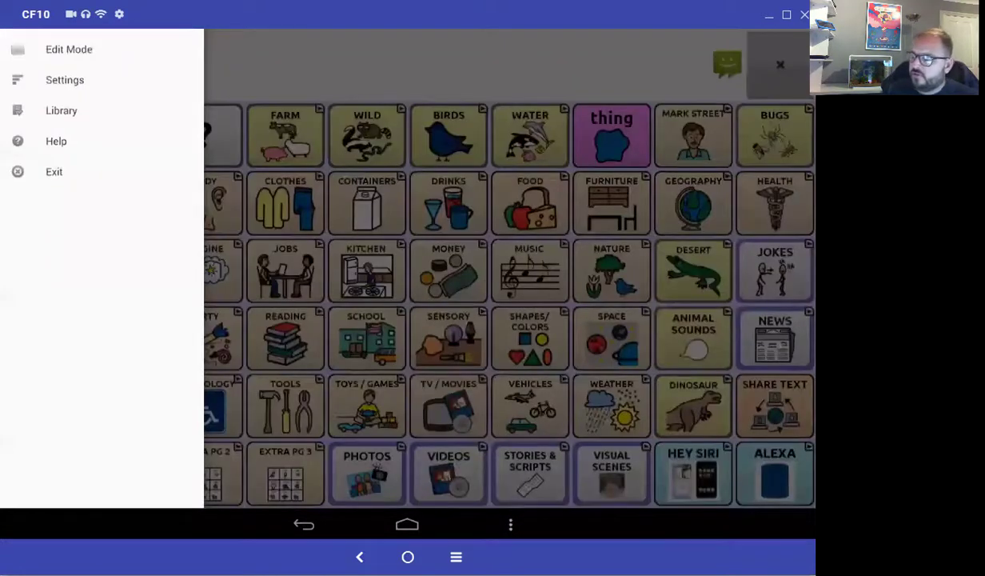
left_click(69, 48)
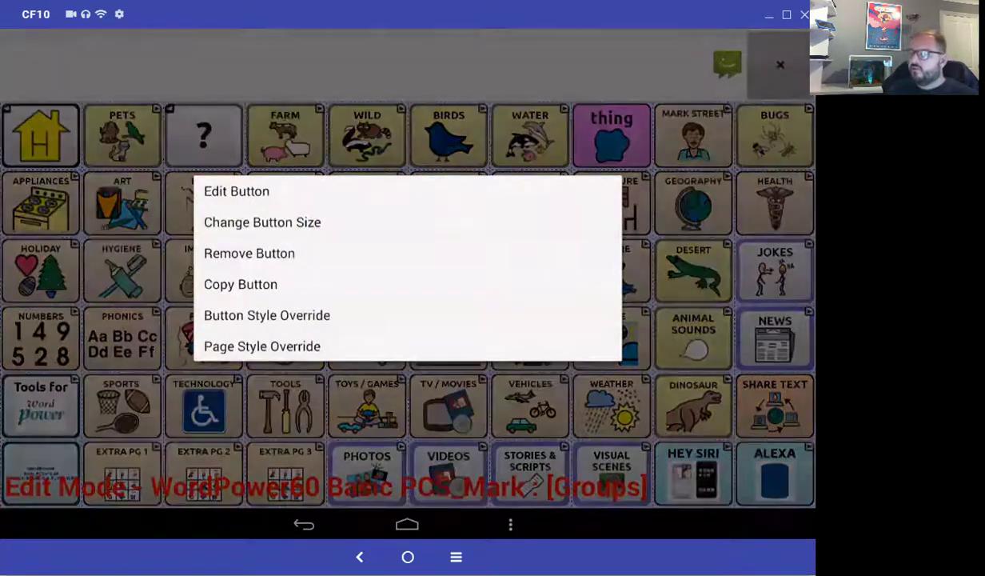
left_click(249, 253)
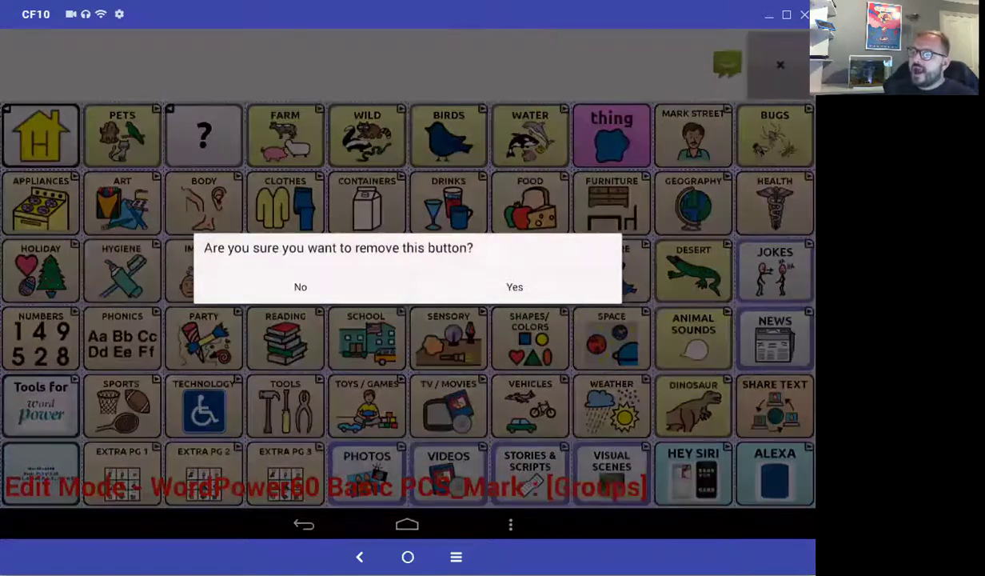
left_click(514, 286)
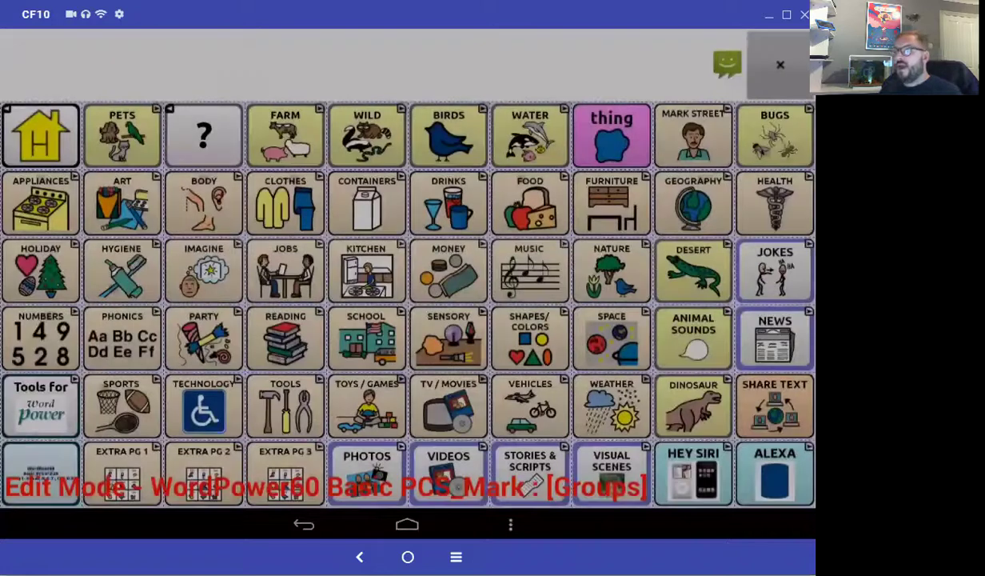